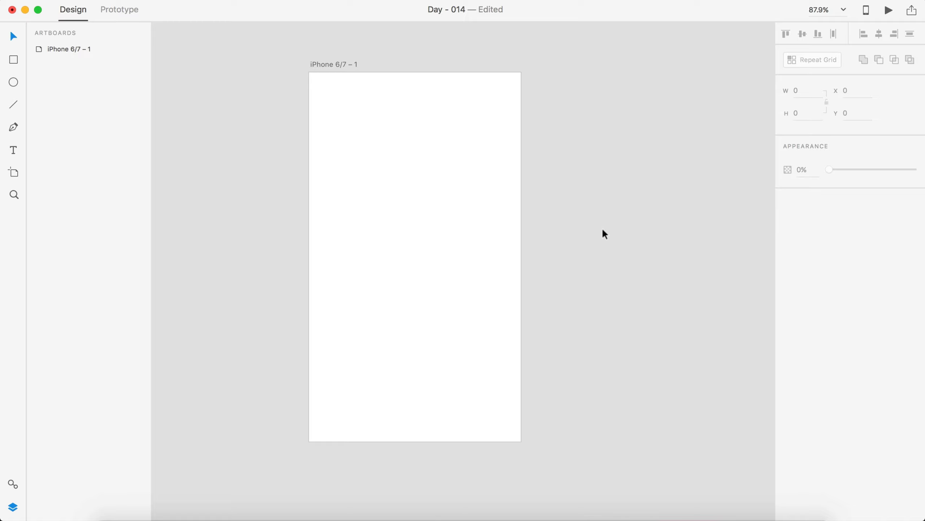
# Step: Paste the copied status bar onto the iPhone 6/7 – 1 artboard
pyautogui.scroll(1, 280, 142)
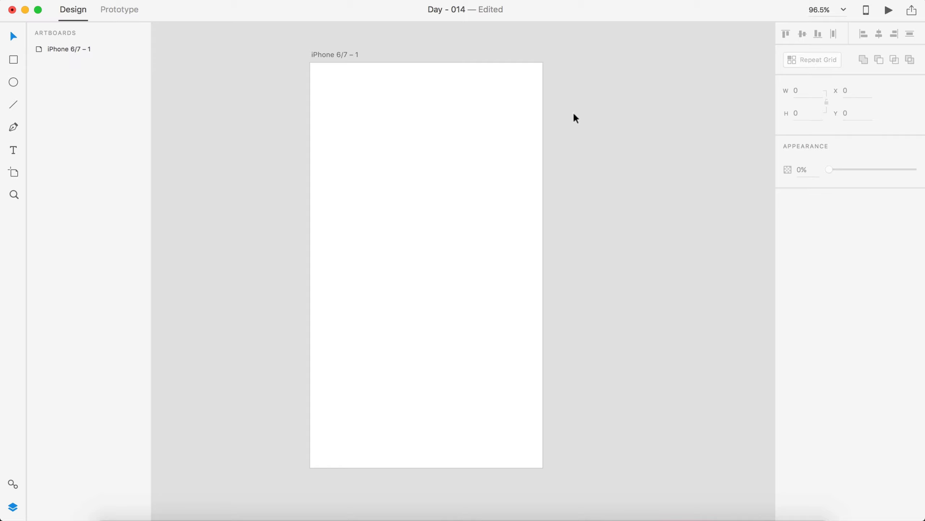
pyautogui.click(342, 54)
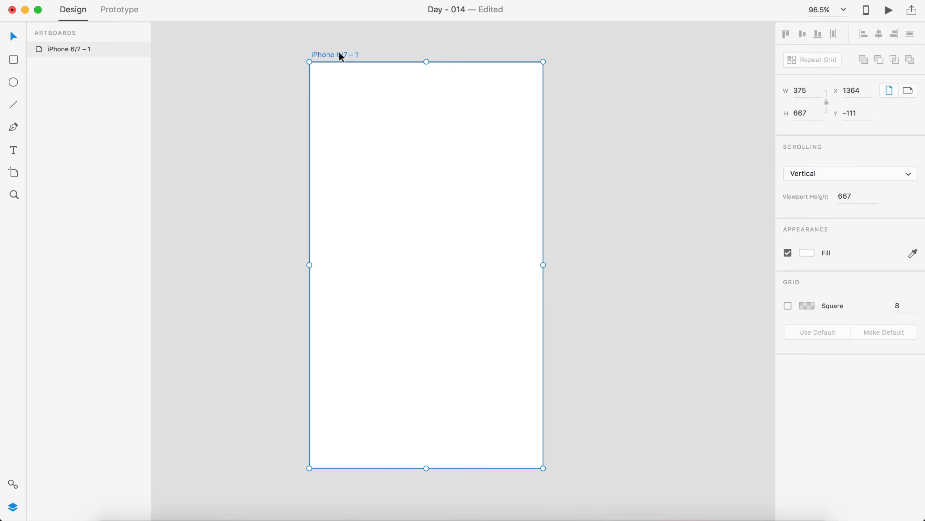
pyautogui.press('super+v')
pyautogui.click(623, 165)
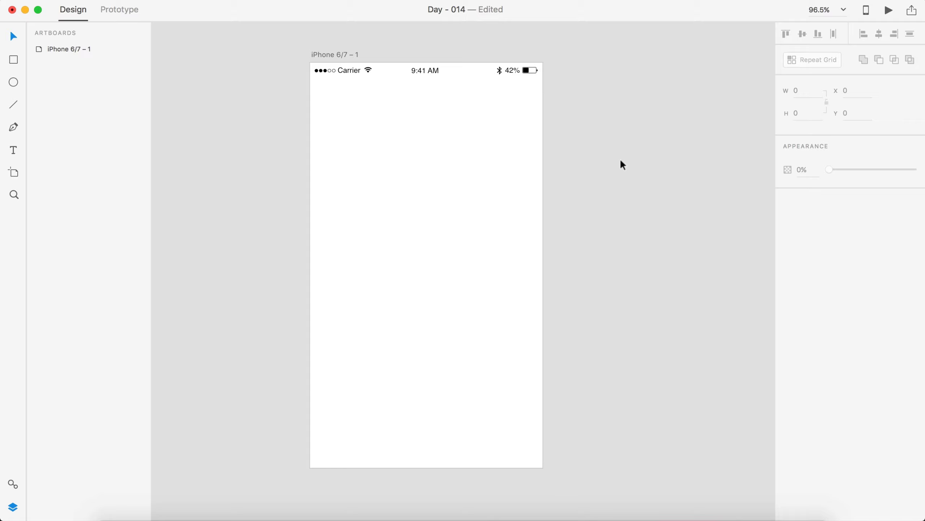
# Step: Draw a rectangle across the artboard's top edge behind the status bar, 375 wide and 27 high
pyautogui.click(14, 61)
pyautogui.scroll(5, 461, 126)
pyautogui.scroll(1, 540, 207)
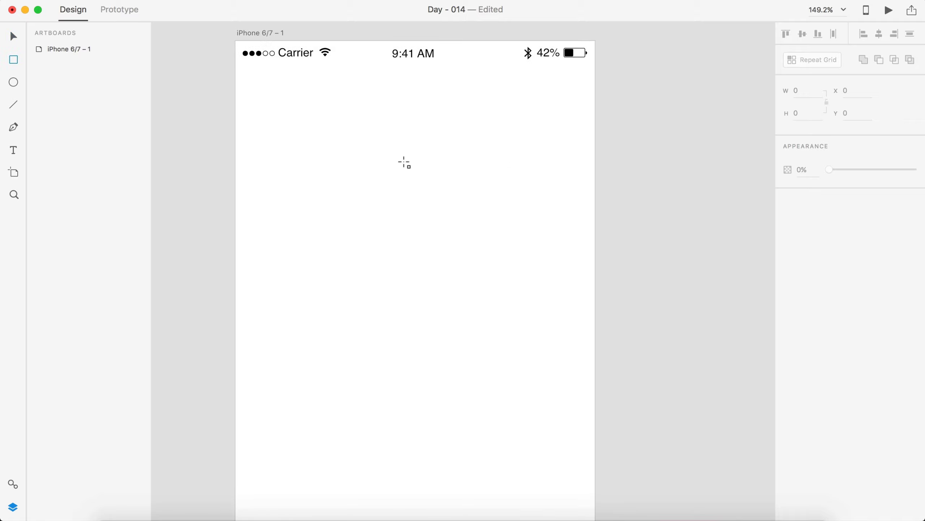
pyautogui.scroll(3, 405, 163)
pyautogui.moveTo(262, 93); pyautogui.dragTo(624, 125)
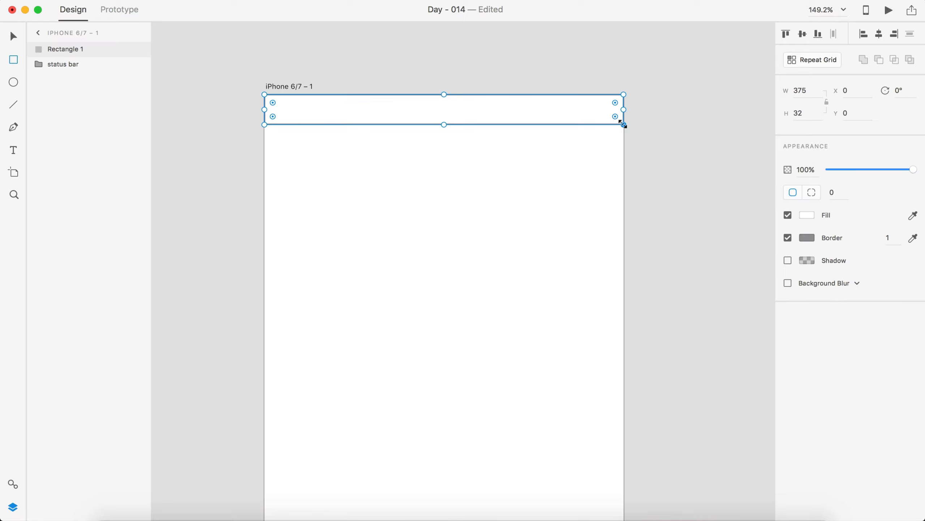
pyautogui.press('super+bracketleft')
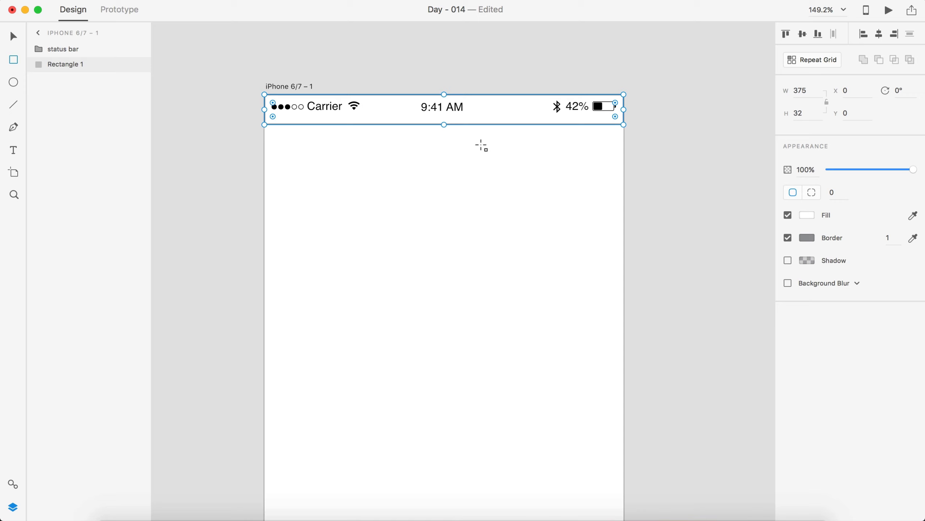
pyautogui.moveTo(445, 124); pyautogui.dragTo(445, 120)
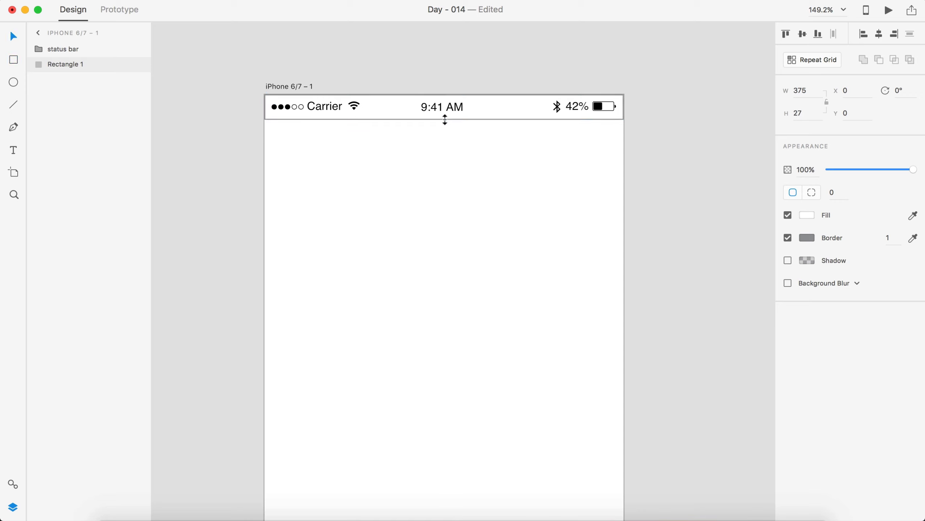
# Step: Remove the border of the rectangle behind the status bar and fill it with the saved light grey swatch
pyautogui.click(788, 237)
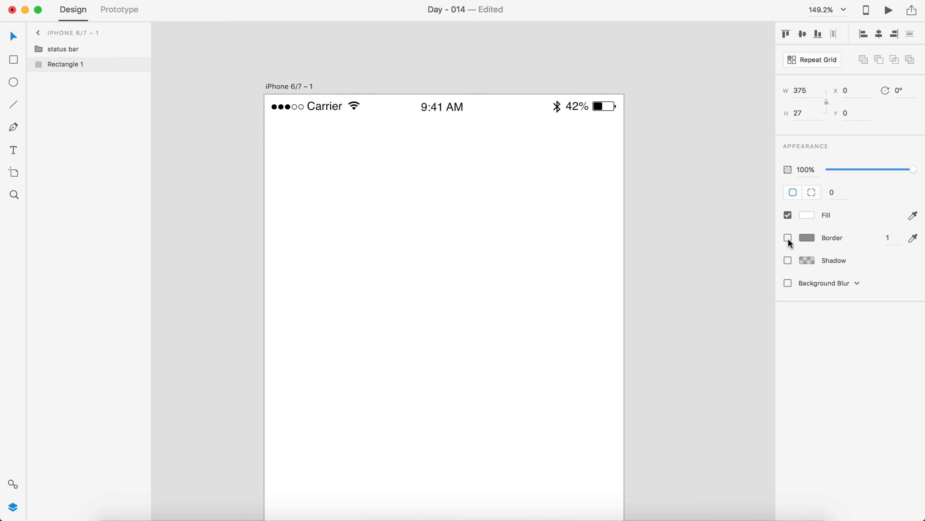
pyautogui.click(807, 215)
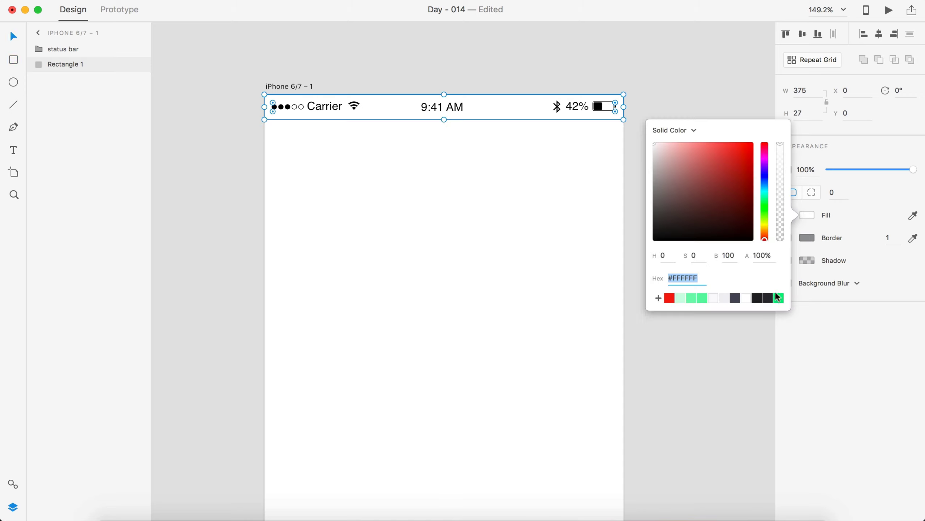
pyautogui.click(725, 299)
pyautogui.click(668, 109)
# Step: Add the text "29" in the upper middle of the artboard and save the document
pyautogui.scroll(-5, 670, 179)
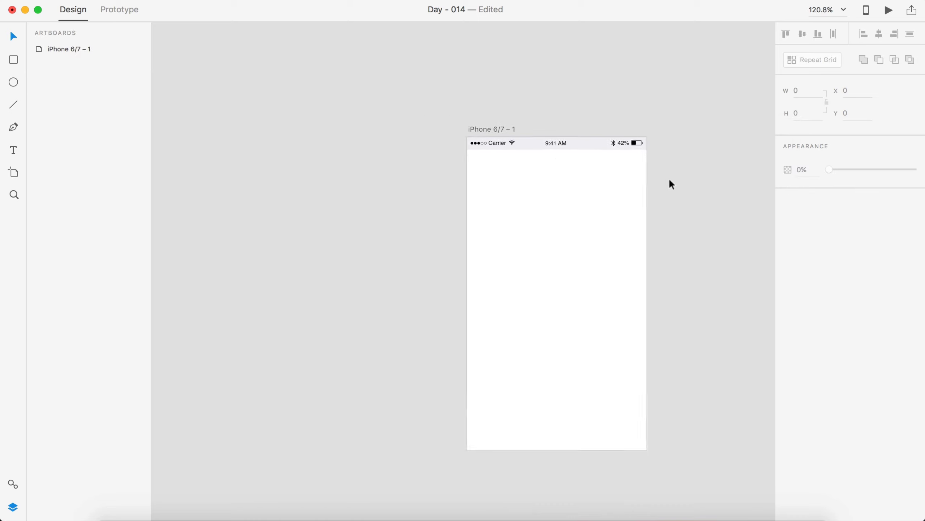
pyautogui.hscroll(2, 509, 267)
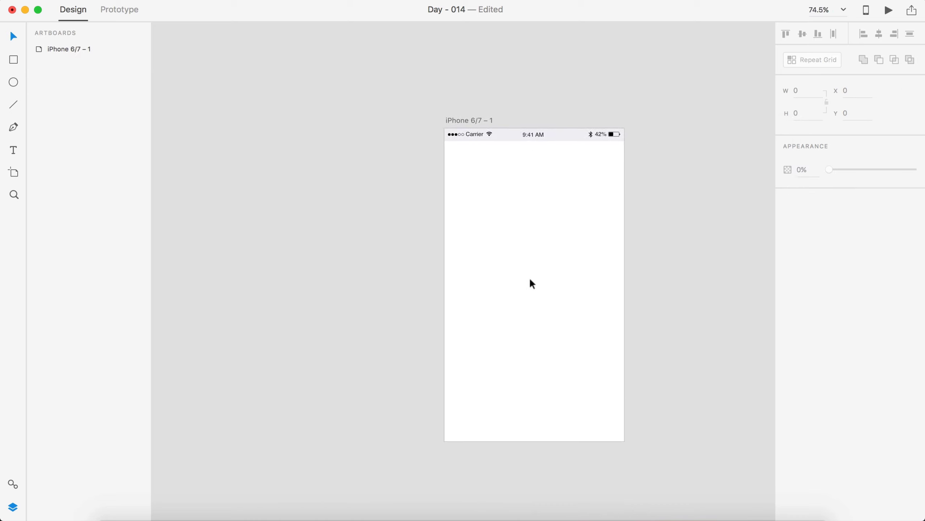
pyautogui.press('super+0')
pyautogui.press('t')
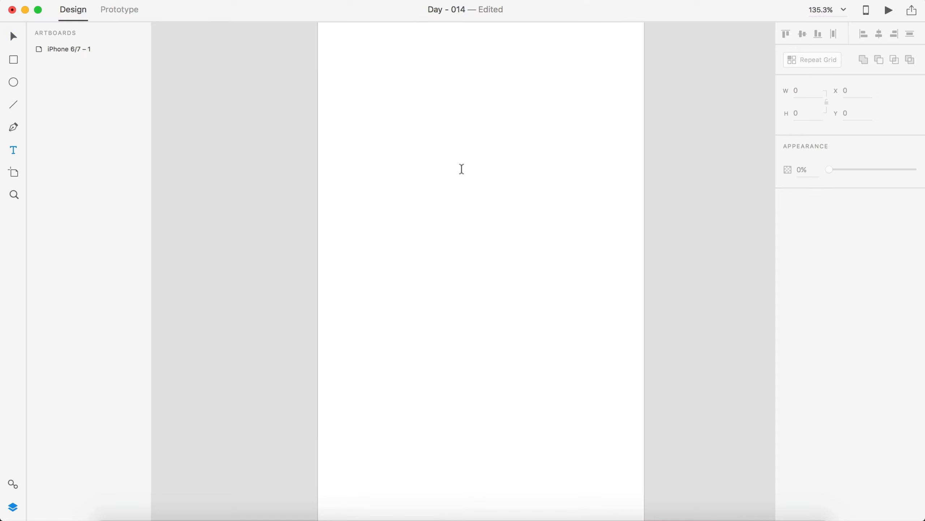
pyautogui.click(462, 169)
pyautogui.write('29')
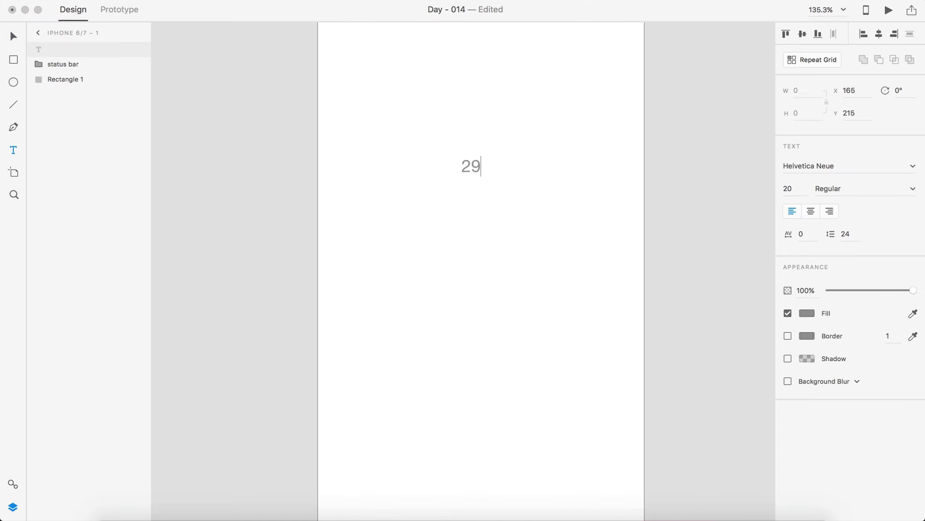
pyautogui.press('Escape')
pyautogui.press('super+s')
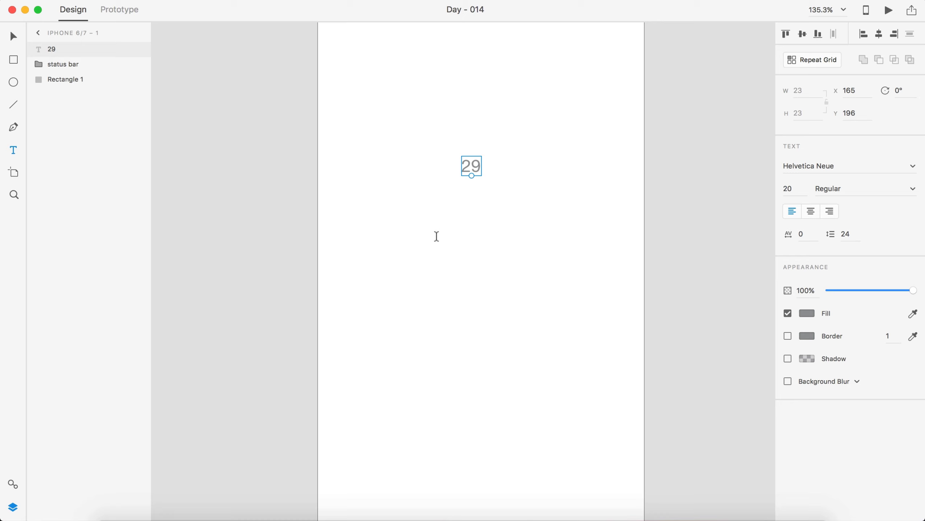
# Step: Enlarge the "29" text to font size 40, and increase it further to 60
pyautogui.click(802, 190)
pyautogui.moveTo(801, 189); pyautogui.dragTo(746, 180)
pyautogui.write('40')
pyautogui.press('Return')
pyautogui.moveTo(798, 190); pyautogui.dragTo(719, 185)
pyautogui.write('60')
pyautogui.press('Return')
# Step: Set the font size of the "29" text to 65
pyautogui.scroll(-5, 537, 188)
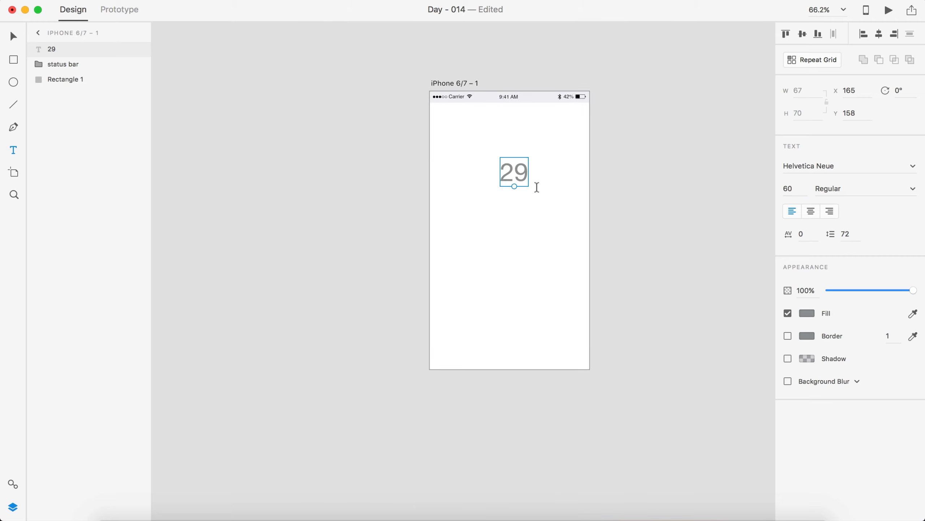
pyautogui.moveTo(798, 187); pyautogui.dragTo(718, 178)
pyautogui.write('5')
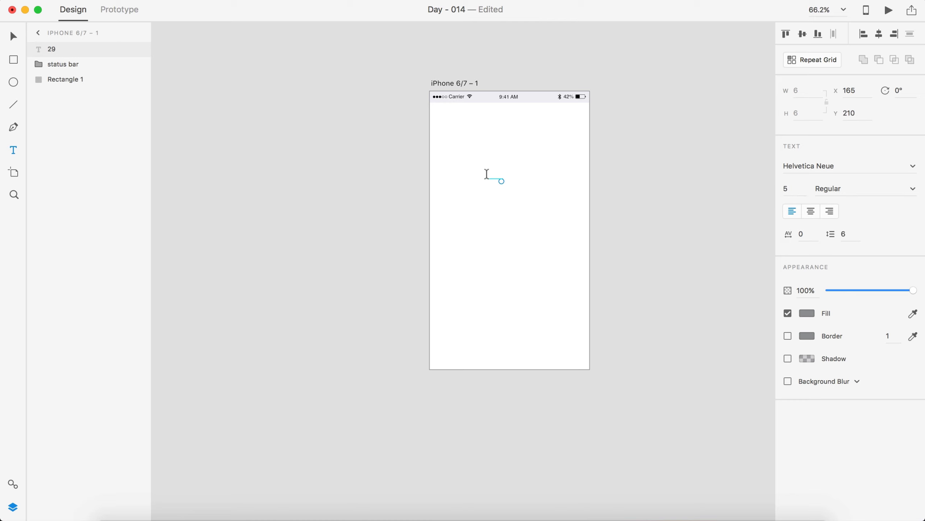
pyautogui.press('BackSpace')
pyautogui.write('65')
pyautogui.press('Return')
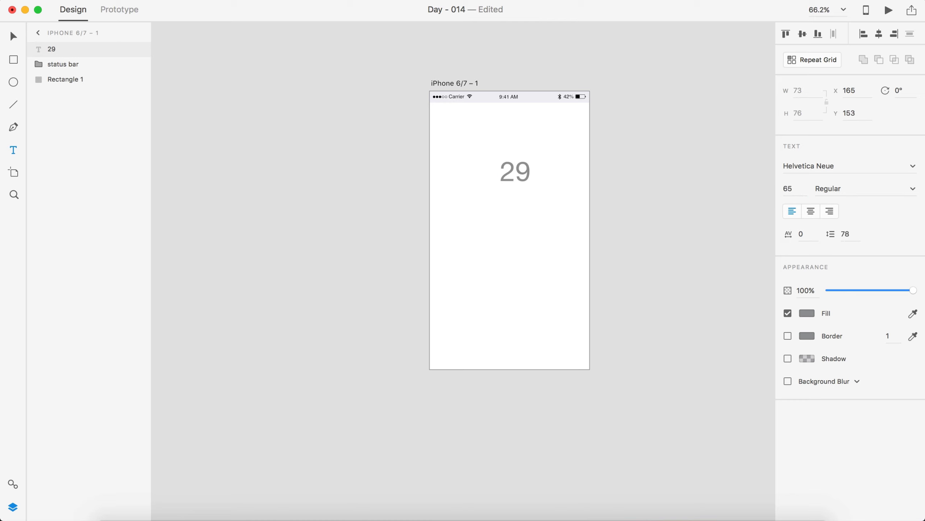
# Step: Fill the "29" text with the dark swatch #4B4B58 and set its font to Mr Eaves XL Mod OT
pyautogui.click(15, 37)
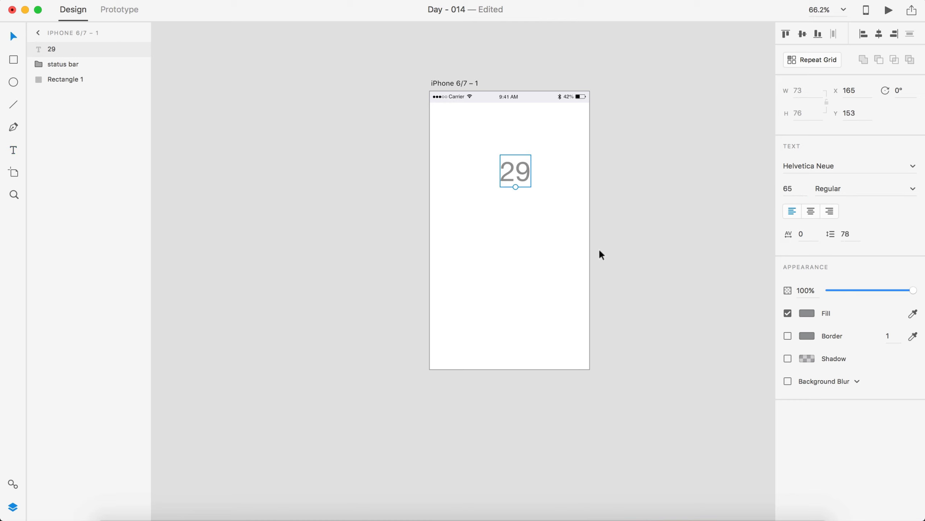
pyautogui.click(804, 314)
pyautogui.click(735, 390)
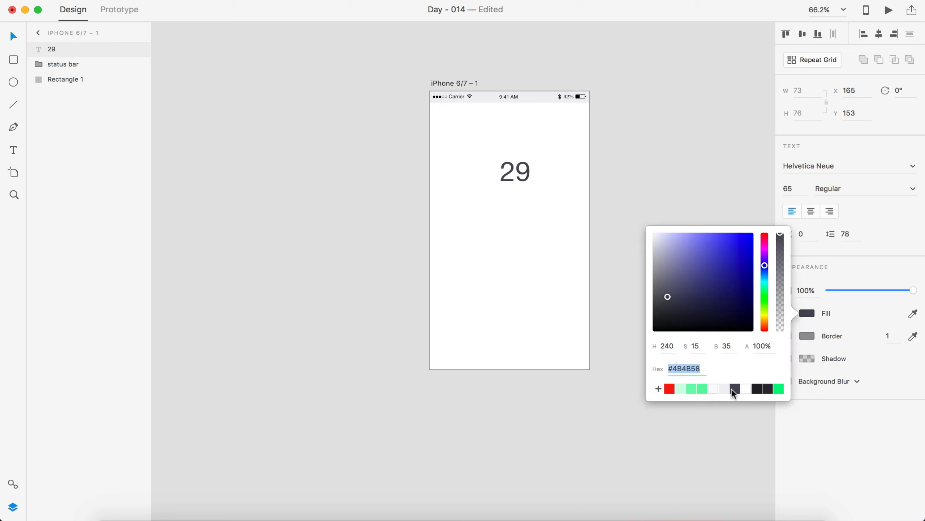
pyautogui.click(805, 166)
pyautogui.write('M')
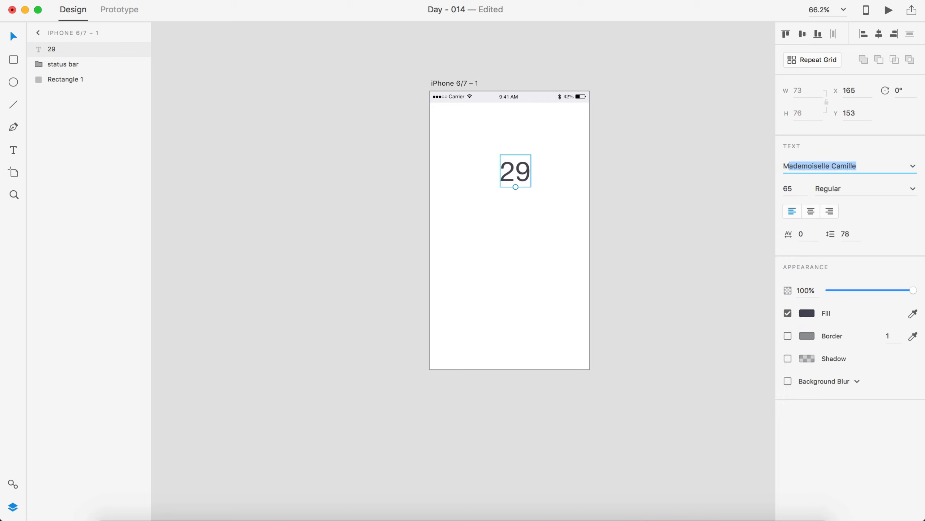
pyautogui.write('r')
pyautogui.press('Return')
# Step: Move the "29" text down toward the artboard's middle and set its font size to 70
pyautogui.click(518, 174)
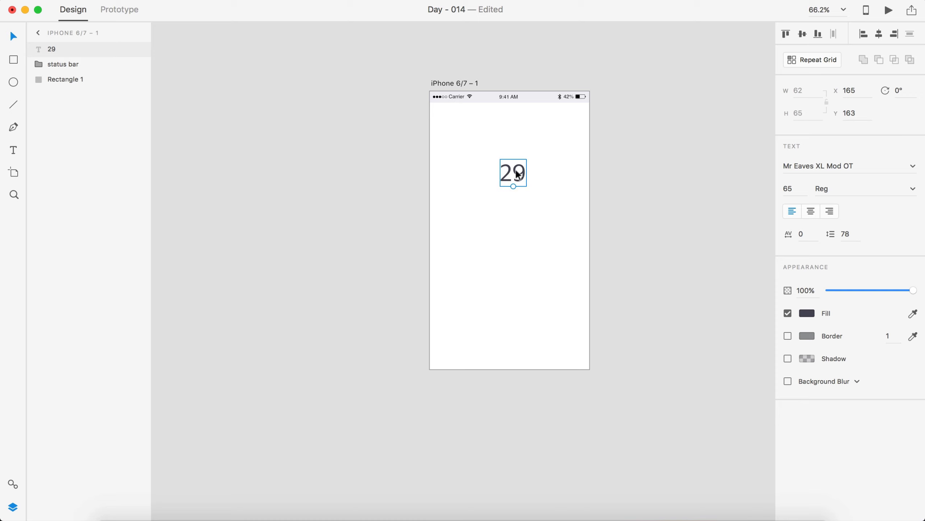
pyautogui.moveTo(515, 177); pyautogui.dragTo(512, 218)
pyautogui.scroll(3, 550, 284)
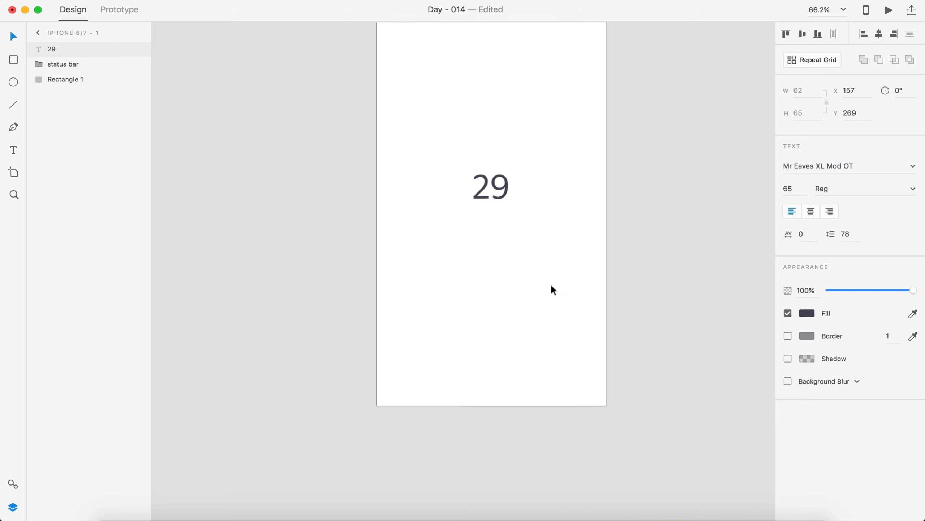
pyautogui.scroll(3, 549, 282)
pyautogui.moveTo(805, 190); pyautogui.dragTo(716, 186)
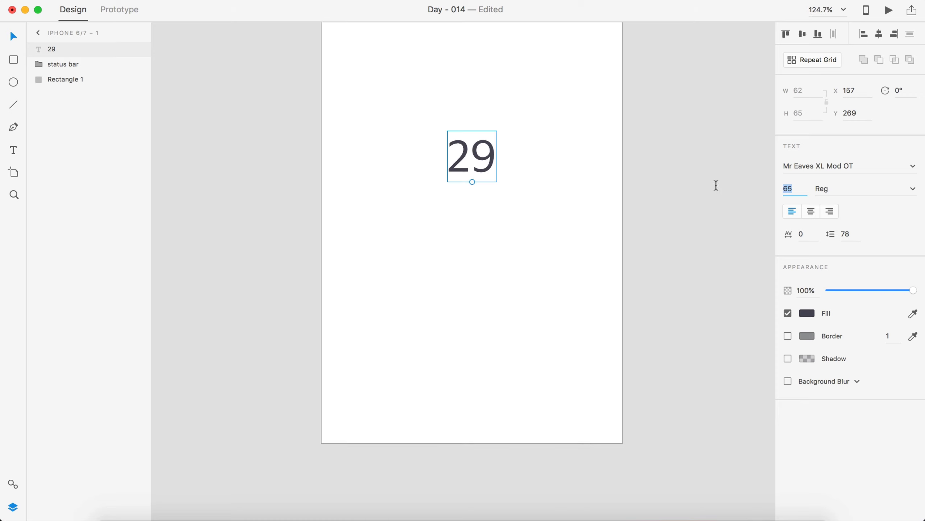
pyautogui.write('70')
pyautogui.press('Return')
# Step: Centre-align the "29" text and re-centre it on the artboard at X 154, Y 264
pyautogui.scroll(-5, 593, 168)
pyautogui.hscroll(2, 593, 167)
pyautogui.click(810, 213)
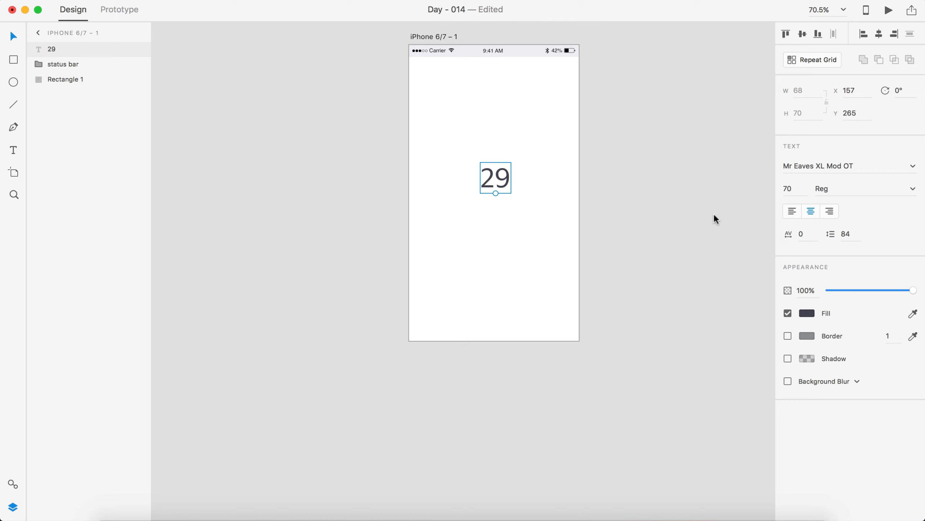
pyautogui.moveTo(500, 177); pyautogui.dragTo(498, 176)
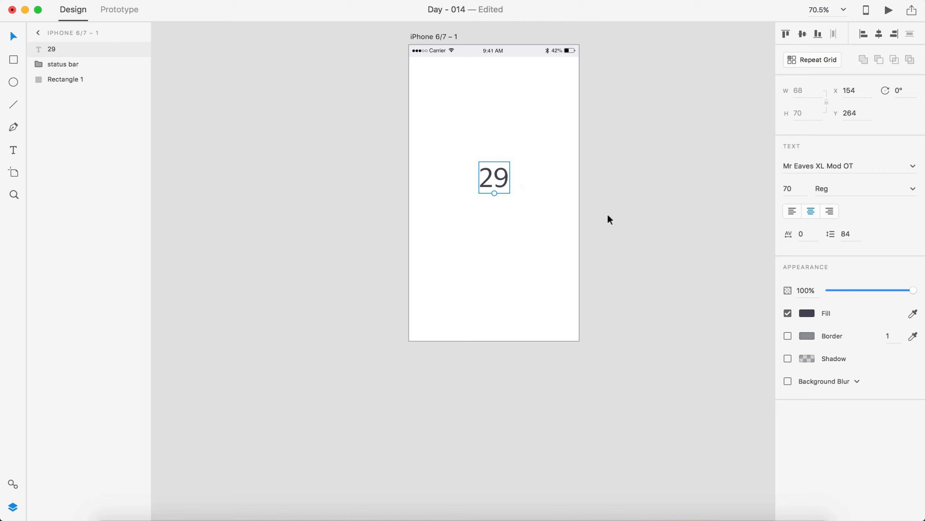
pyautogui.click(610, 219)
# Step: Add the text "Low Interval" below the number 29
pyautogui.scroll(3, 537, 217)
pyautogui.press('t')
pyautogui.click(467, 235)
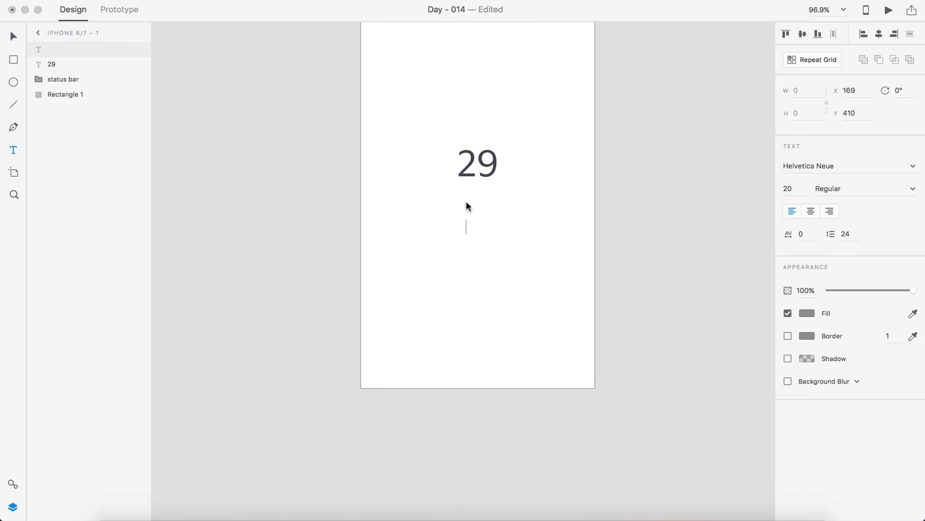
pyautogui.write('Low Interval')
pyautogui.click(13, 37)
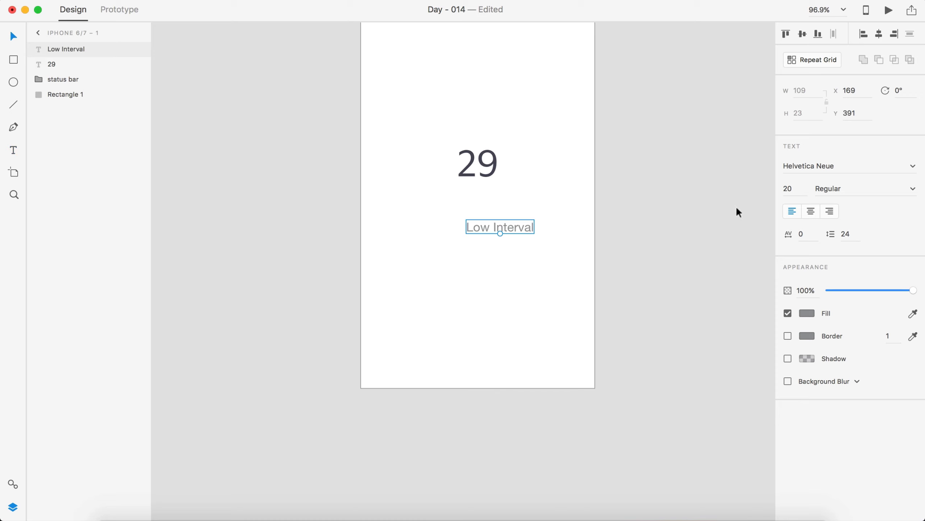
# Step: Set the "Low Interval" text's font to Mr Eaves XL Mod OT and fill it with the same dark swatch as the number
pyautogui.click(785, 162)
pyautogui.write('Mr')
pyautogui.press('Return')
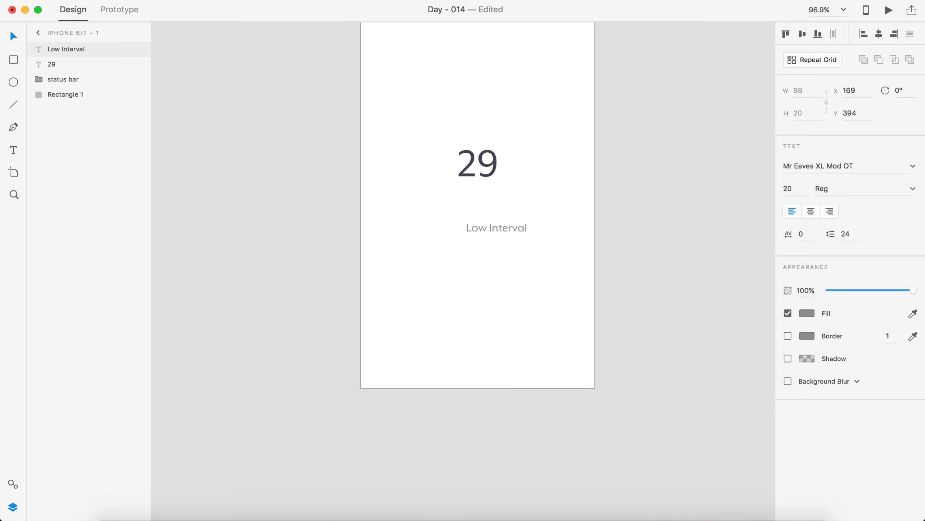
pyautogui.click(808, 314)
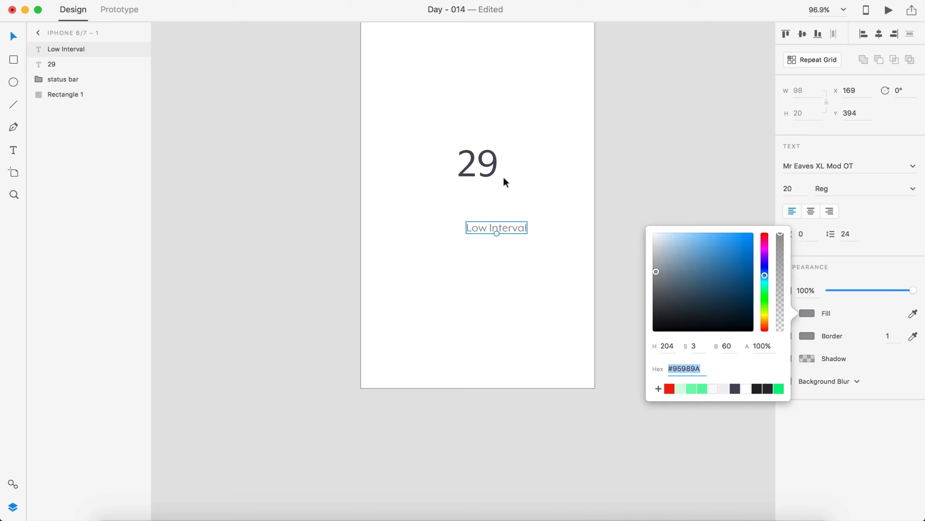
pyautogui.click(734, 389)
pyautogui.click(673, 153)
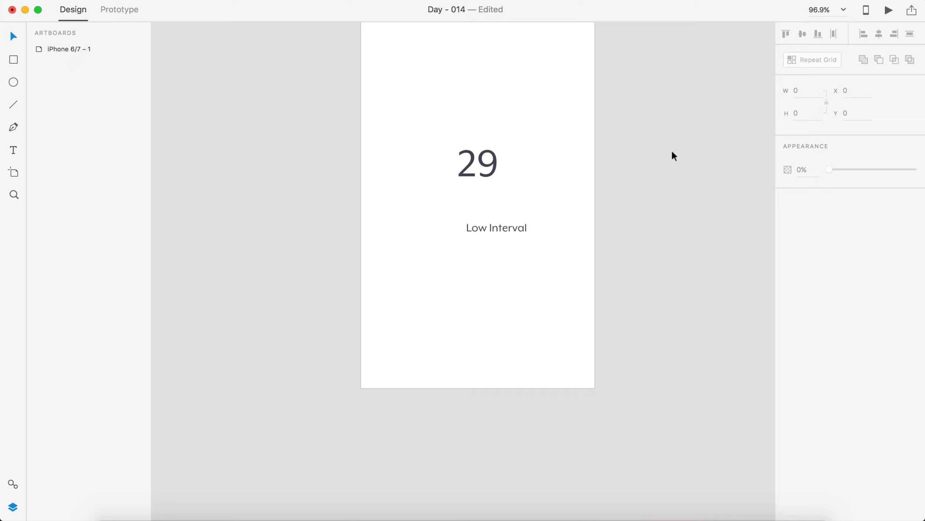
# Step: Move the "Low Interval" label directly under the 29, centred horizontally on the artboard at X 139, Y 324
pyautogui.scroll(5, 530, 221)
pyautogui.click(478, 211)
pyautogui.moveTo(478, 210); pyautogui.dragTo(470, 168)
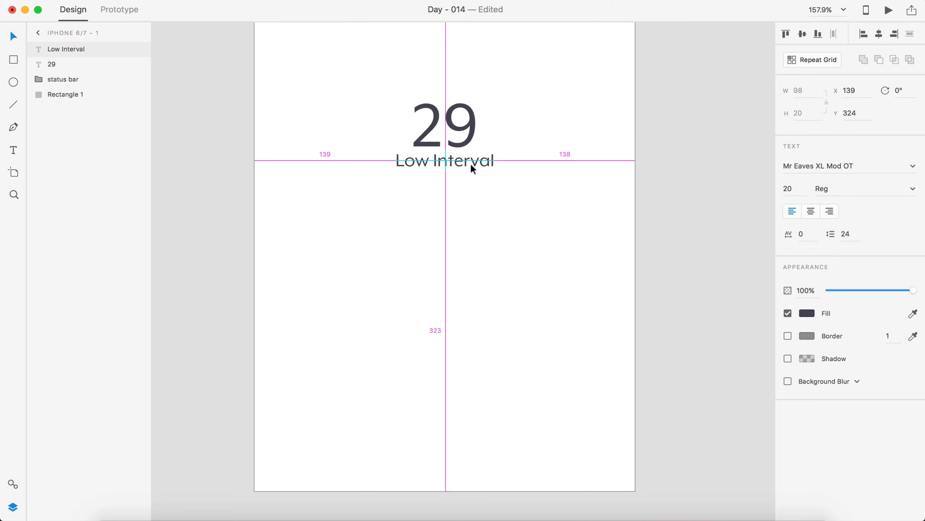
pyautogui.scroll(-5, 557, 178)
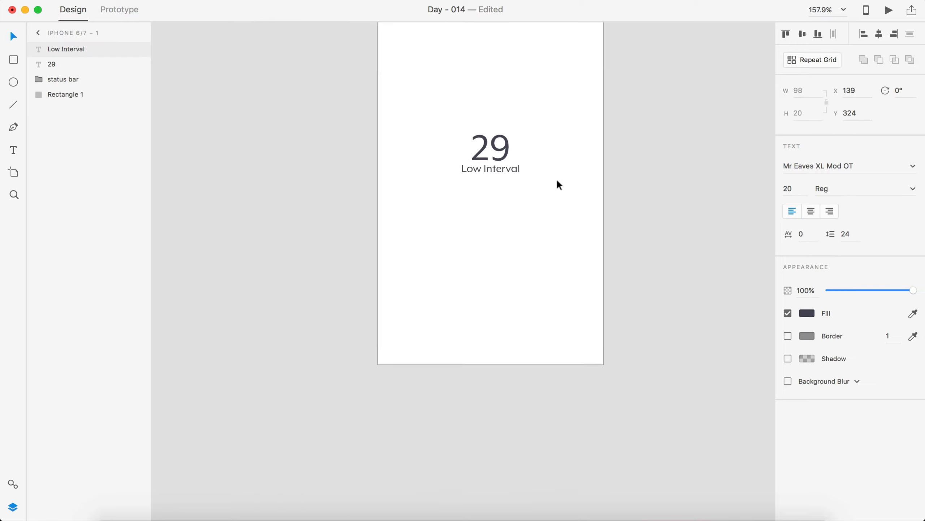
pyautogui.click(635, 192)
# Step: Add the text "4/12" below the "Low Interval" label
pyautogui.scroll(8, 426, 196)
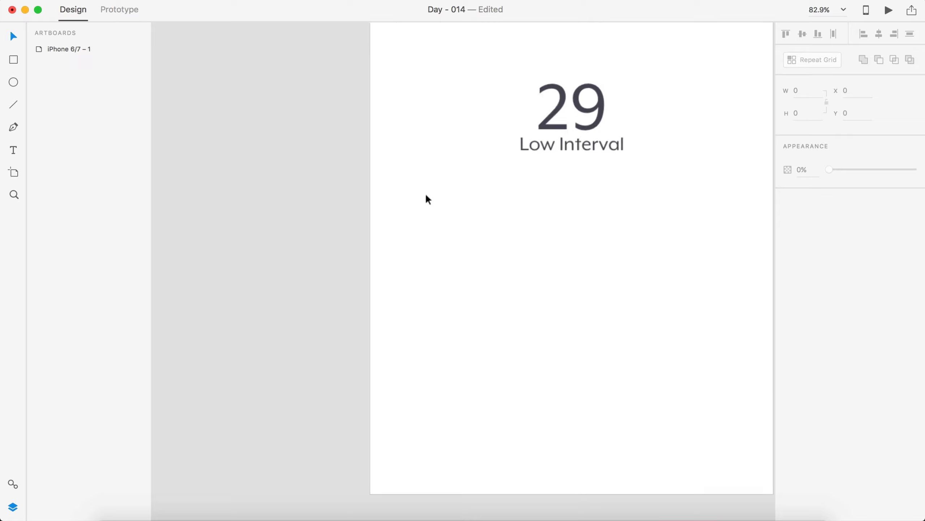
pyautogui.scroll(1, 426, 193)
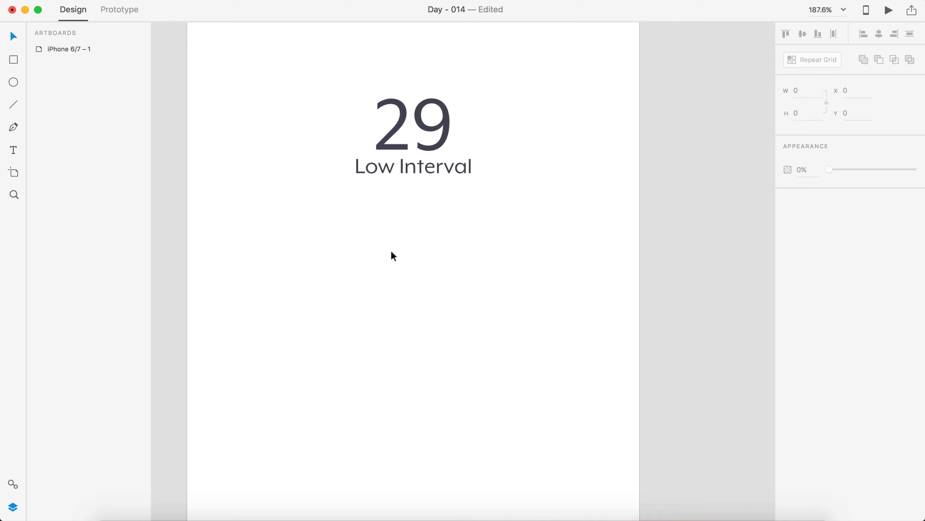
pyautogui.press('t')
pyautogui.click(405, 223)
pyautogui.write('4/1')
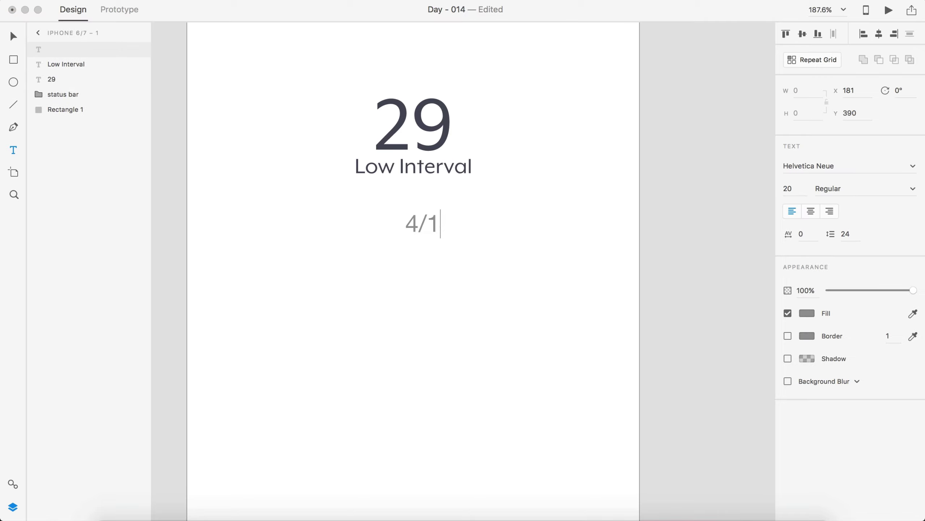
pyautogui.write('3')
pyautogui.press('BackSpace')
pyautogui.write('2')
pyautogui.click(13, 36)
# Step: Set the "4/12" text's font to Mr Eaves XL Mod OT at size 16
pyautogui.click(802, 165)
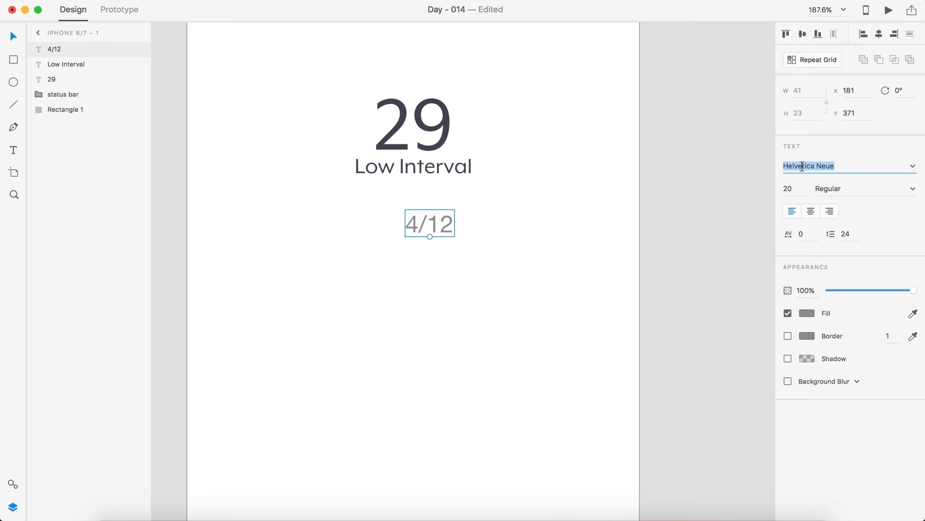
pyautogui.write('Mr Eaves XL Mod OT')
pyautogui.press('Return')
pyautogui.click(798, 186)
pyautogui.write('16')
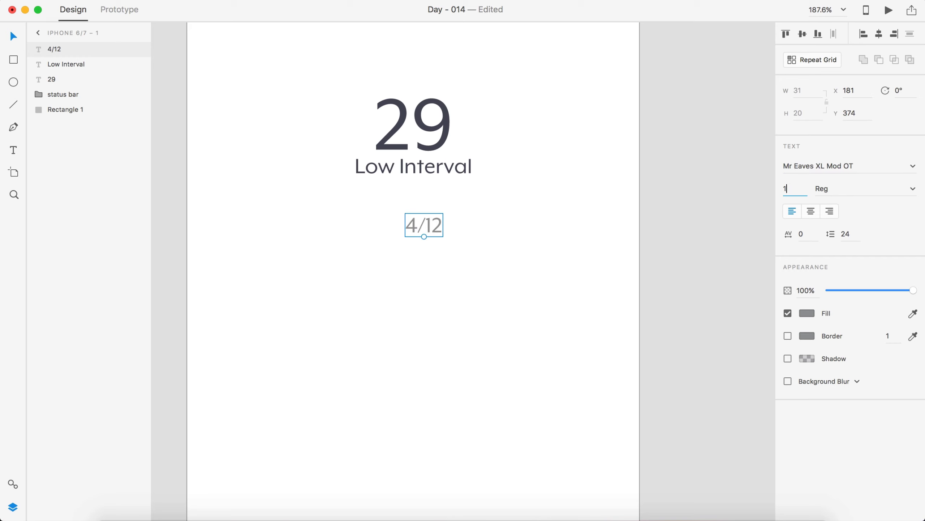
pyautogui.press('Return')
# Step: Fill the "4/12" text with the dark swatch #4B4B58 and set its opacity to 80%
pyautogui.click(807, 313)
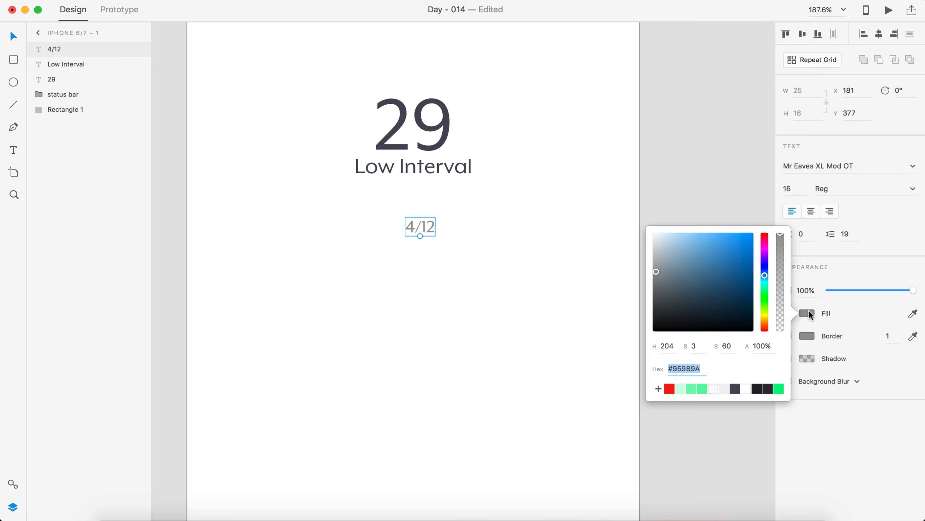
pyautogui.click(734, 388)
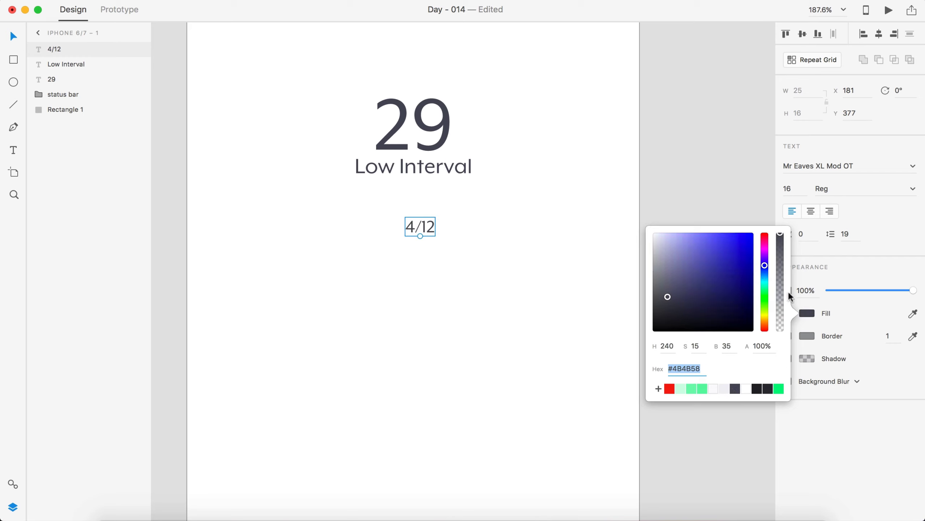
pyautogui.click(805, 291)
pyautogui.write('80')
pyautogui.press('Return')
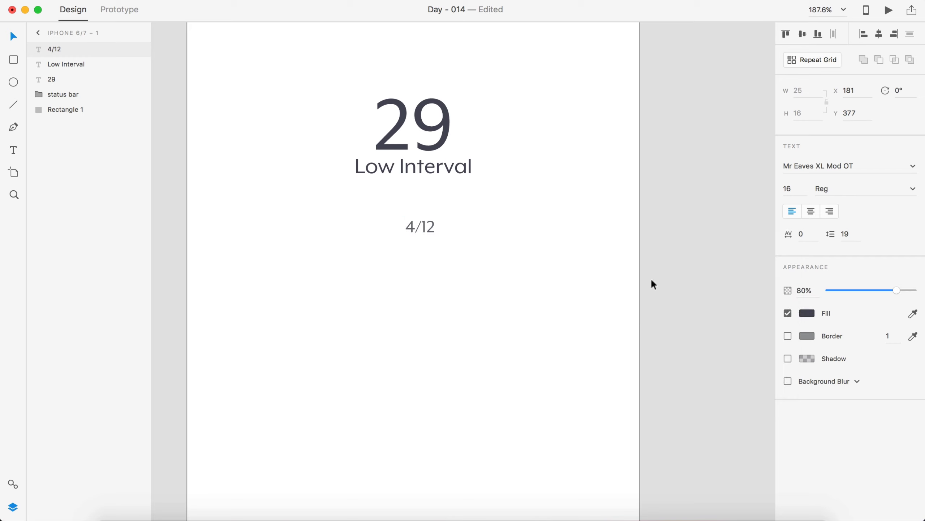
# Step: Centre the "4/12" text directly under "Low Interval" and shift both labels slightly down from the 29
pyautogui.moveTo(426, 234); pyautogui.dragTo(418, 192)
pyautogui.click(520, 222)
pyautogui.scroll(-5, 520, 223)
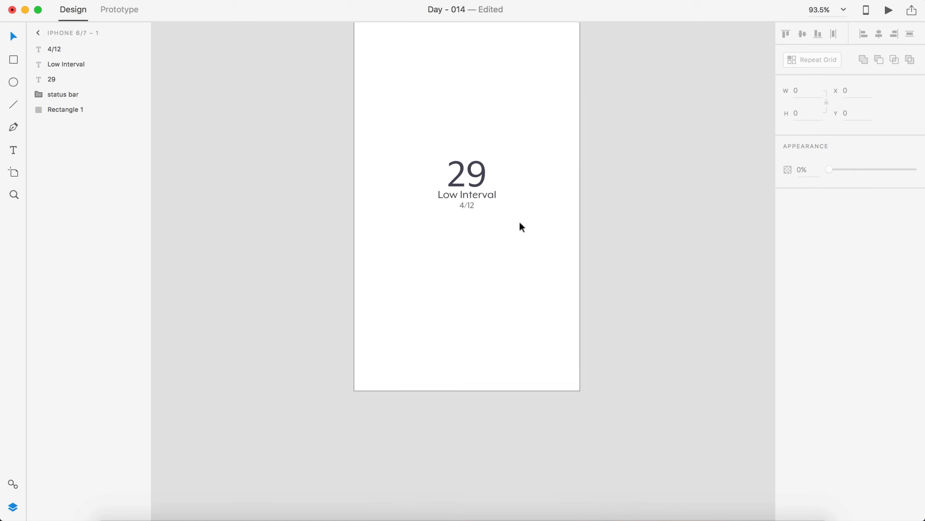
pyautogui.moveTo(561, 262); pyautogui.dragTo(426, 199)
pyautogui.click(632, 223)
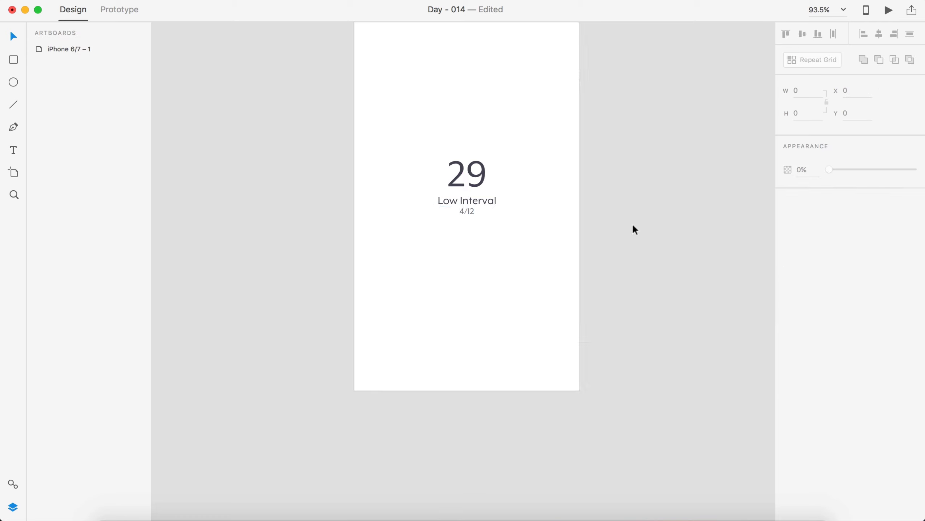
# Step: Move the 29, "Low Interval" and "4/12" texts together up the artboard to X 139, Y 152
pyautogui.scroll(-2, 632, 223)
pyautogui.hscroll(1, 633, 225)
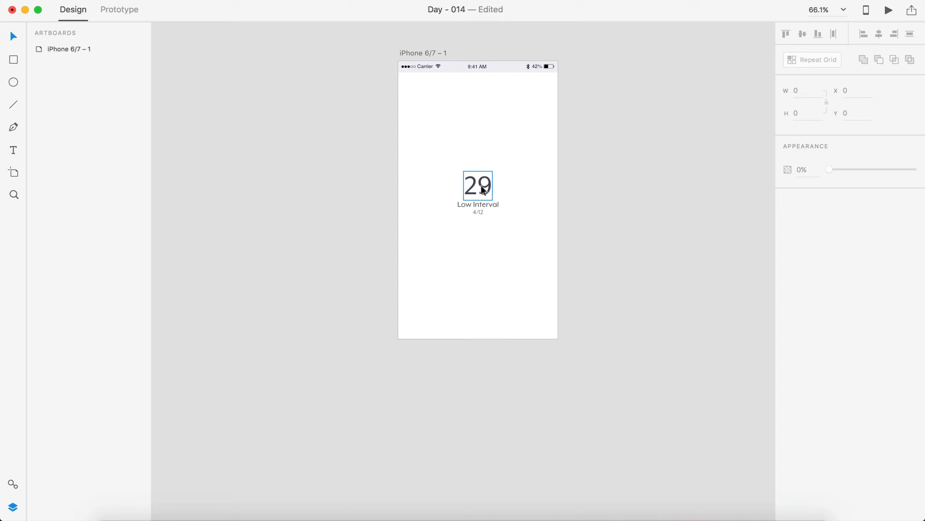
pyautogui.scroll(5, 482, 190)
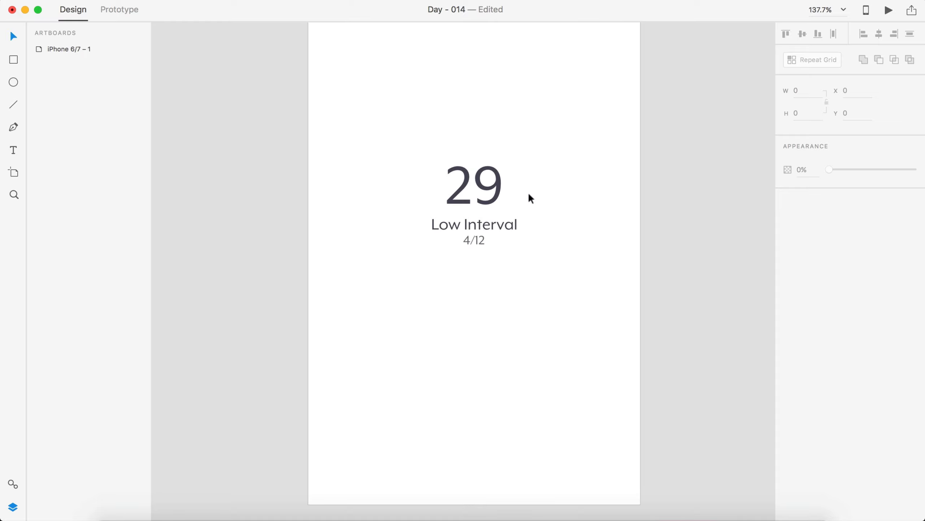
pyautogui.scroll(-4, 600, 229)
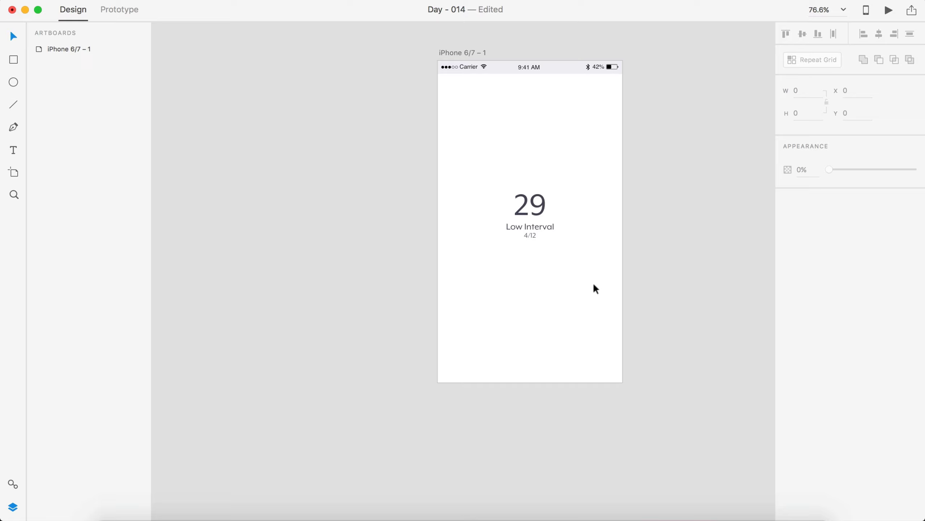
pyautogui.moveTo(603, 276); pyautogui.dragTo(445, 132)
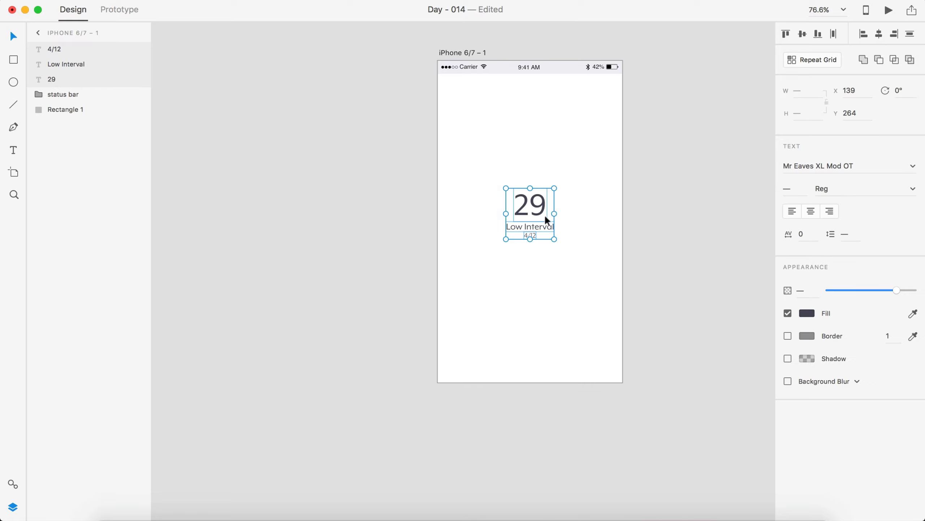
pyautogui.moveTo(548, 220); pyautogui.dragTo(542, 163)
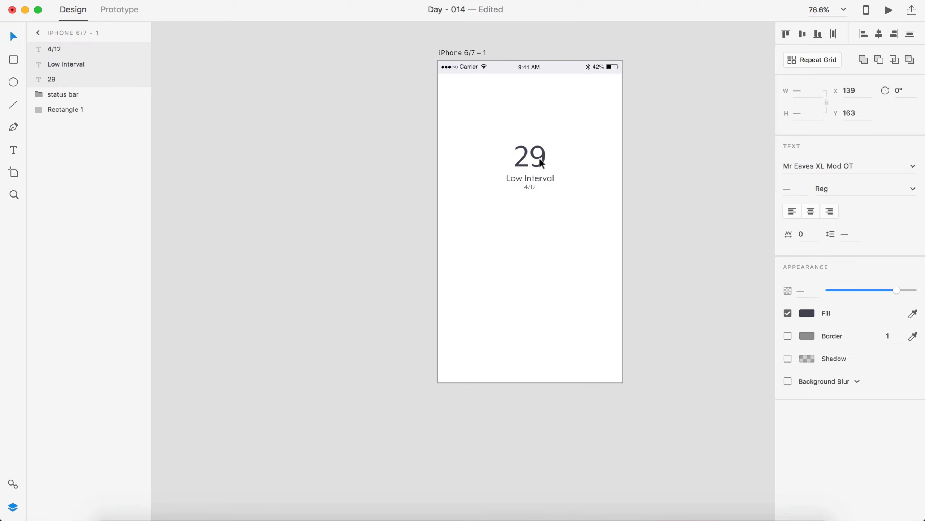
pyautogui.press('Up')
pyautogui.press('Up')
pyautogui.press('Up')
pyautogui.press('Up')
pyautogui.press('Up')
pyautogui.press('Up')
pyautogui.press('Up')
pyautogui.press('Up')
pyautogui.press('Up')
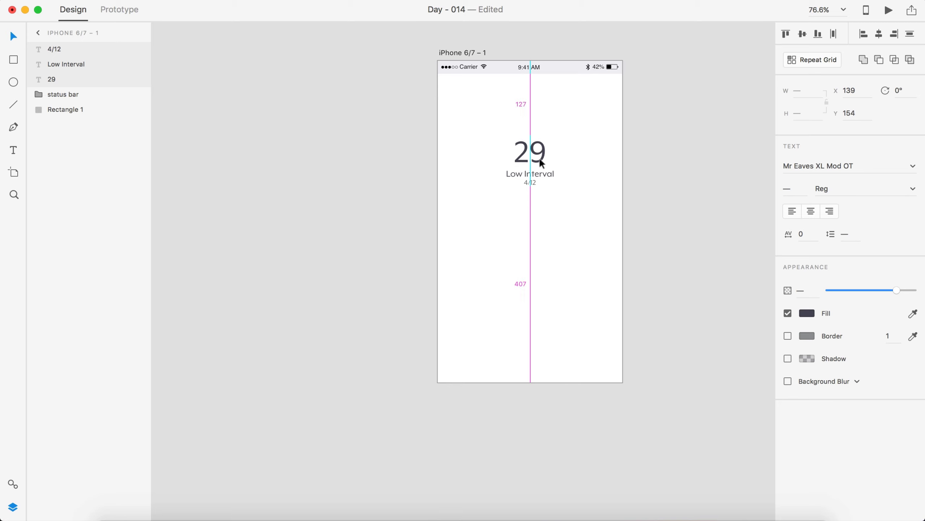
pyautogui.press('Up')
pyautogui.press('Up')
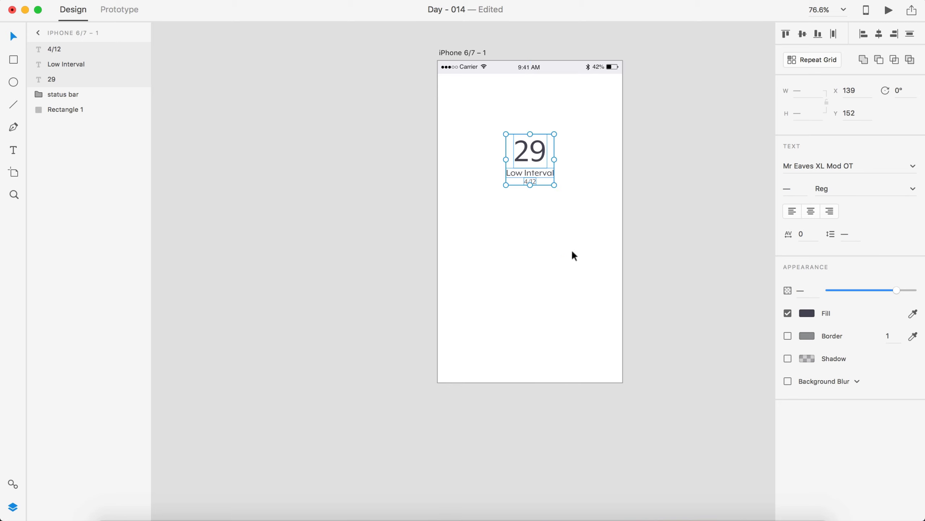
pyautogui.scroll(5, 442, 193)
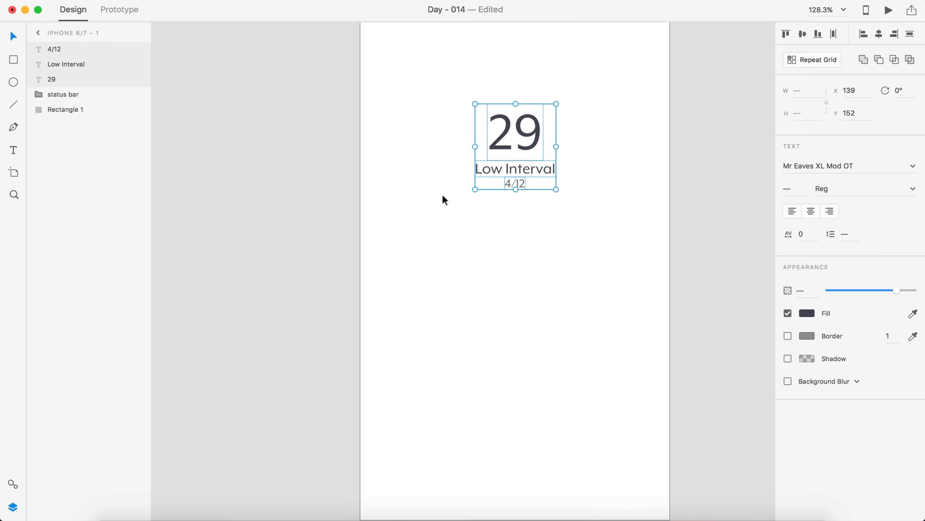
pyautogui.click(495, 238)
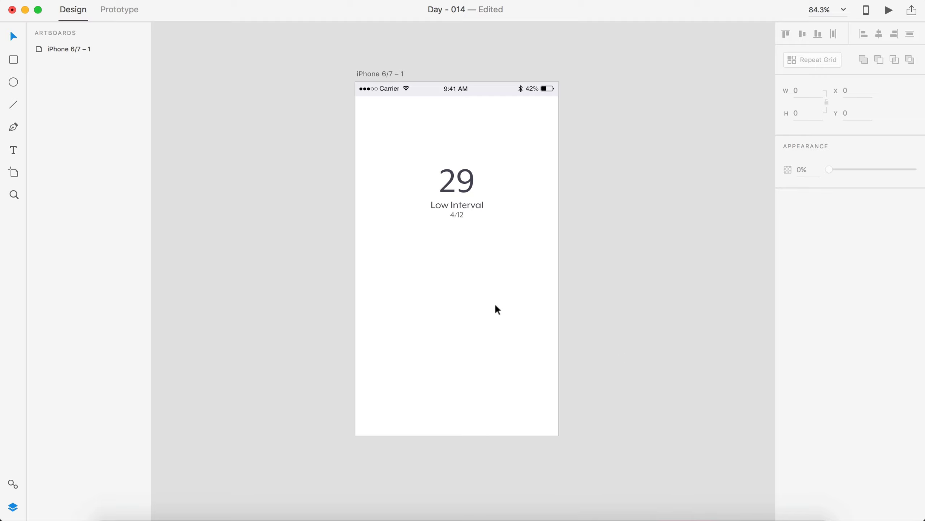
pyautogui.scroll(5, 495, 306)
pyautogui.scroll(-3, 495, 306)
pyautogui.scroll(-2, 495, 306)
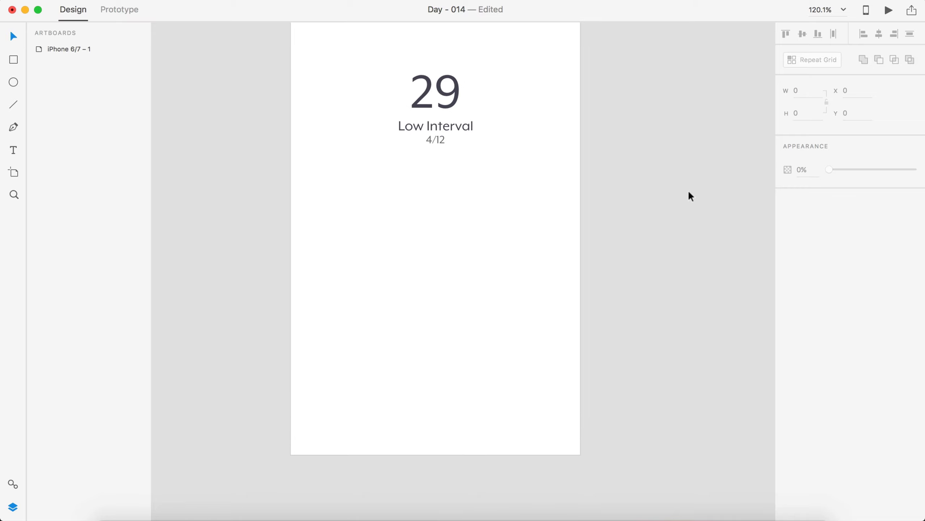
pyautogui.scroll(-2, 631, 210)
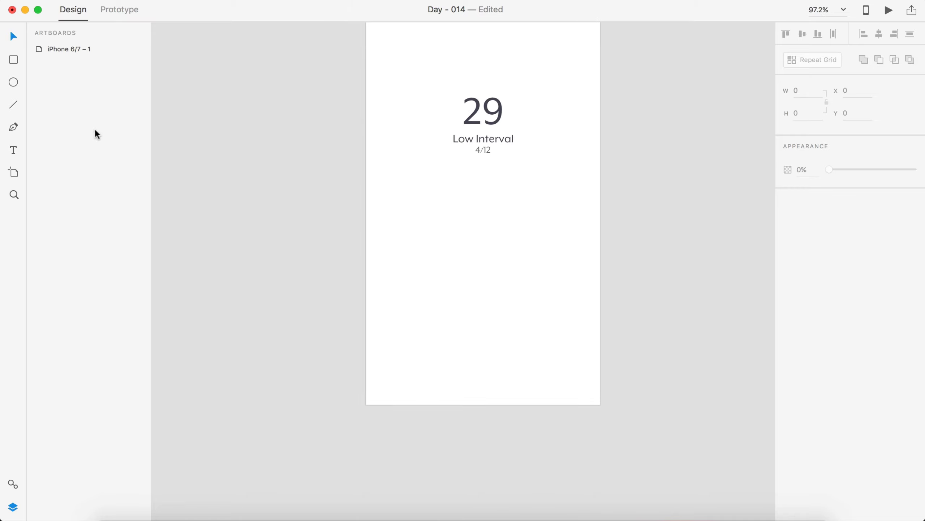
pyautogui.hscroll(2, 579, 223)
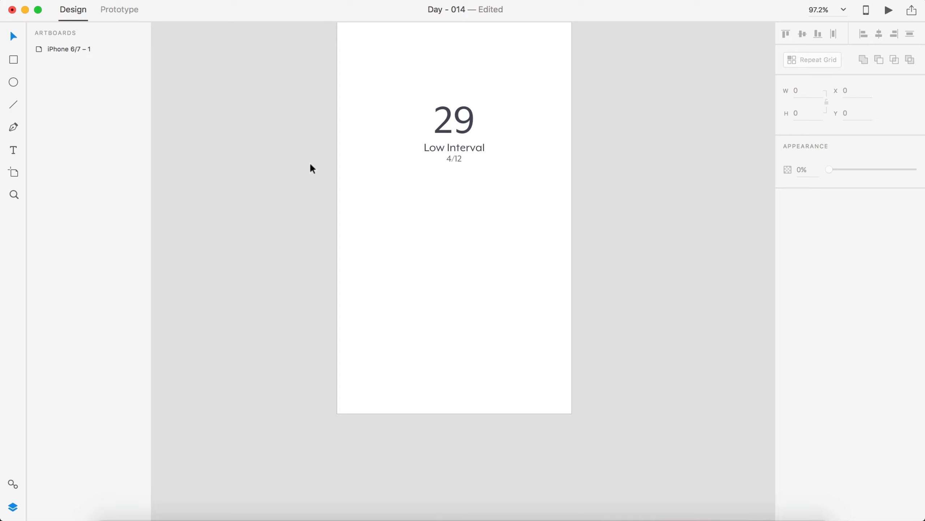
pyautogui.click(13, 128)
pyautogui.scroll(2, 472, 46)
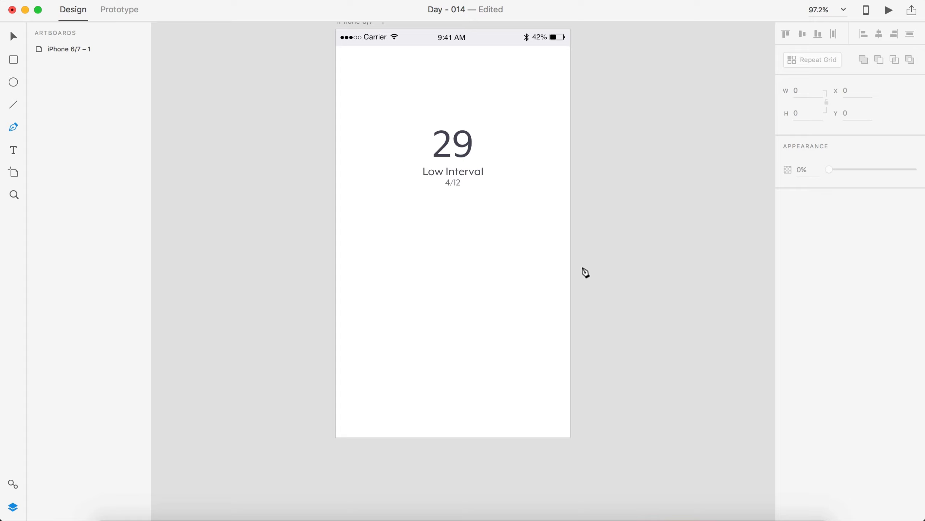
pyautogui.moveTo(595, 229); pyautogui.dragTo(583, 232)
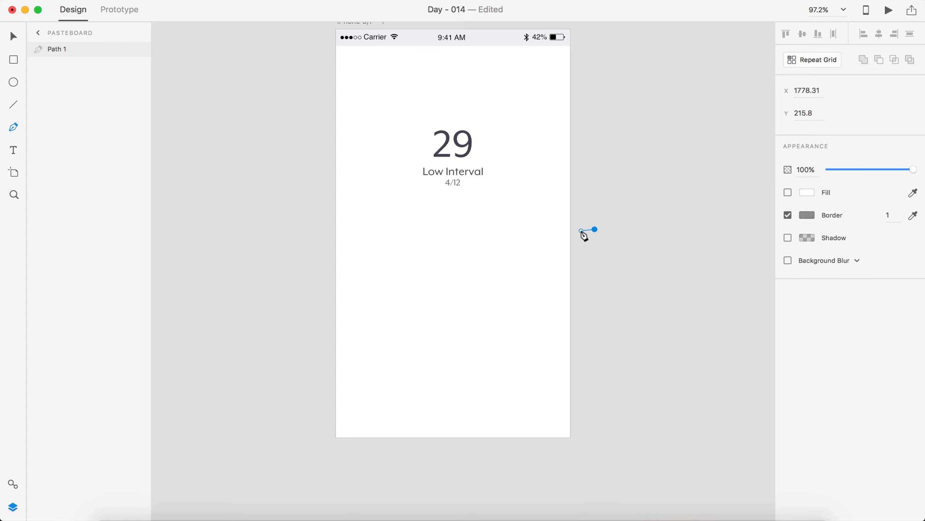
pyautogui.press('Escape')
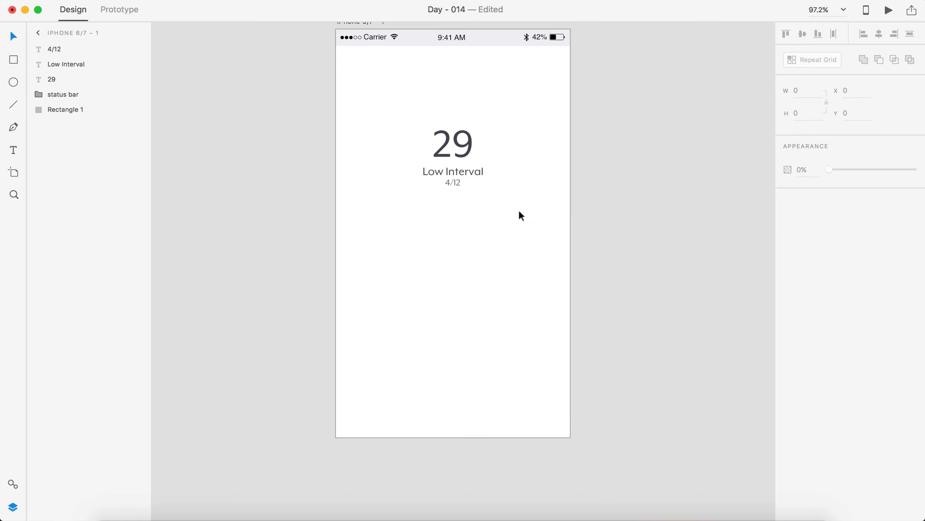
# Step: Draw a wavy curve with the Pen tool below the "4/12" text, running from beyond the artboard's right edge to beyond its left edge
pyautogui.press('p')
pyautogui.click(582, 256)
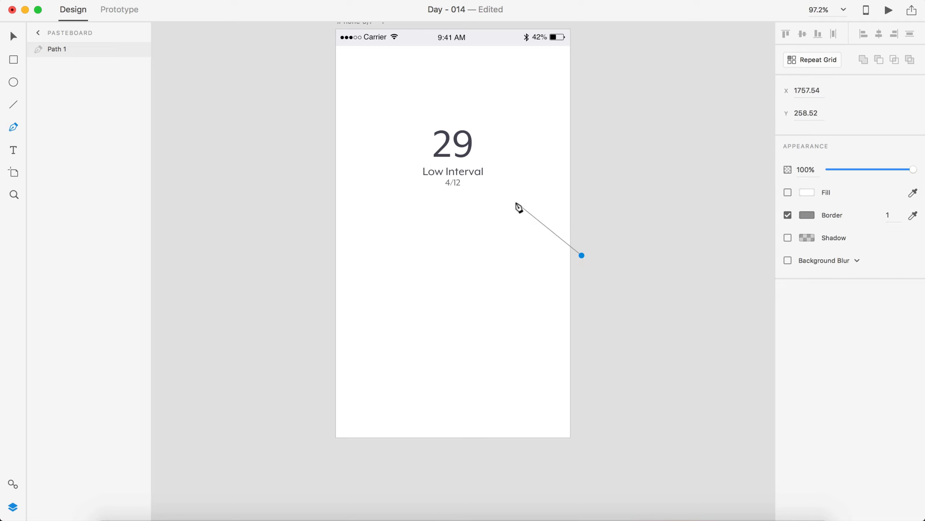
pyautogui.moveTo(515, 202); pyautogui.dragTo(470, 207)
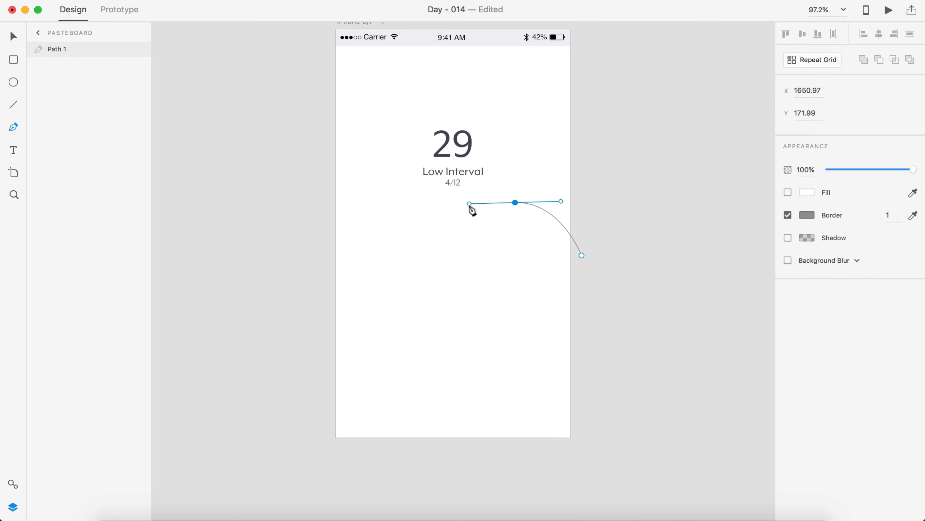
pyautogui.moveTo(469, 206); pyautogui.dragTo(469, 205)
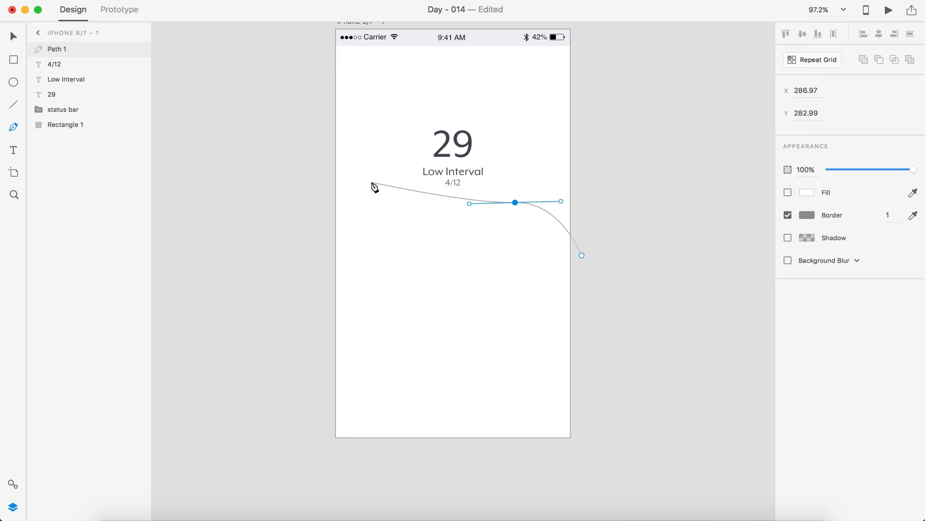
pyautogui.click(385, 244)
pyautogui.press('super+z')
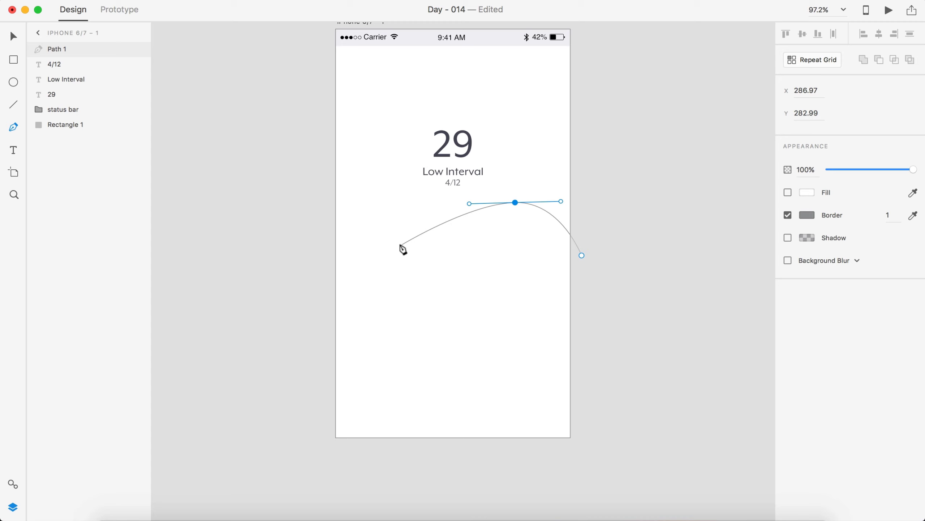
pyautogui.moveTo(395, 243); pyautogui.dragTo(354, 247)
pyautogui.moveTo(313, 210); pyautogui.dragTo(303, 213)
# Step: Close the wave path around the lower part of the artboard with two corner points below its bottom edge
pyautogui.click(312, 482)
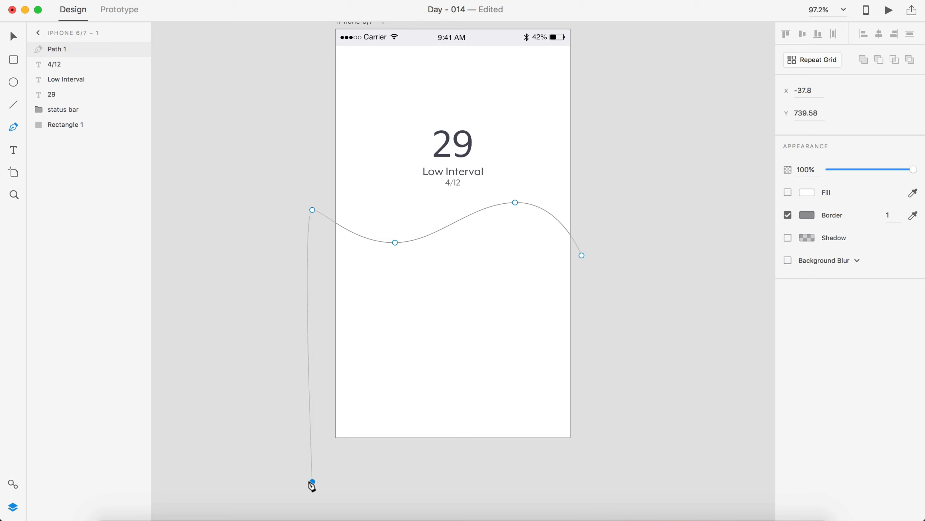
pyautogui.click(609, 481)
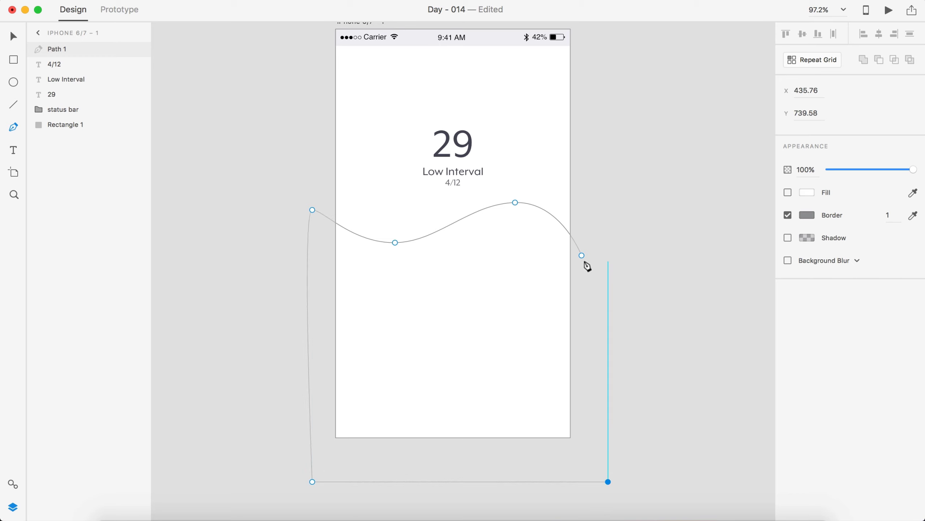
pyautogui.click(582, 255)
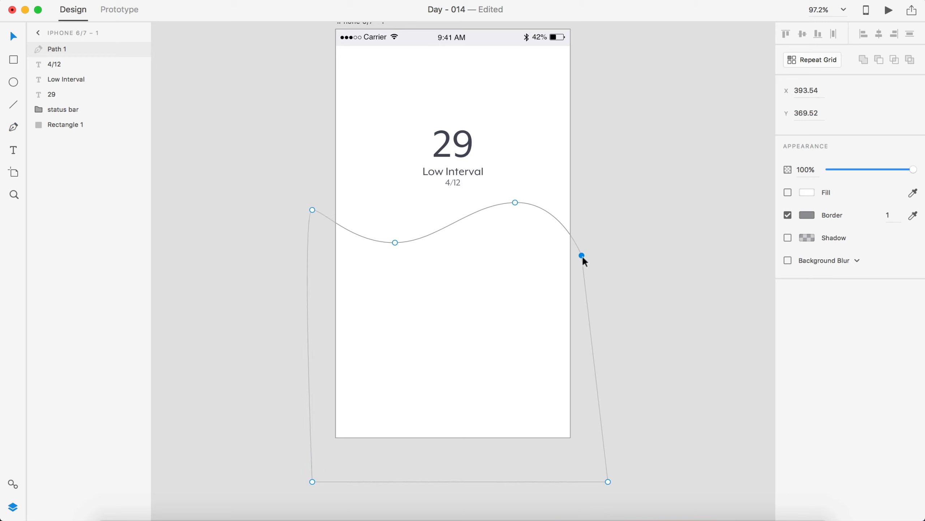
# Step: Remove the wave shape's border, fill it with the bright green swatch and set its opacity to 20%
pyautogui.click(795, 216)
pyautogui.click(803, 213)
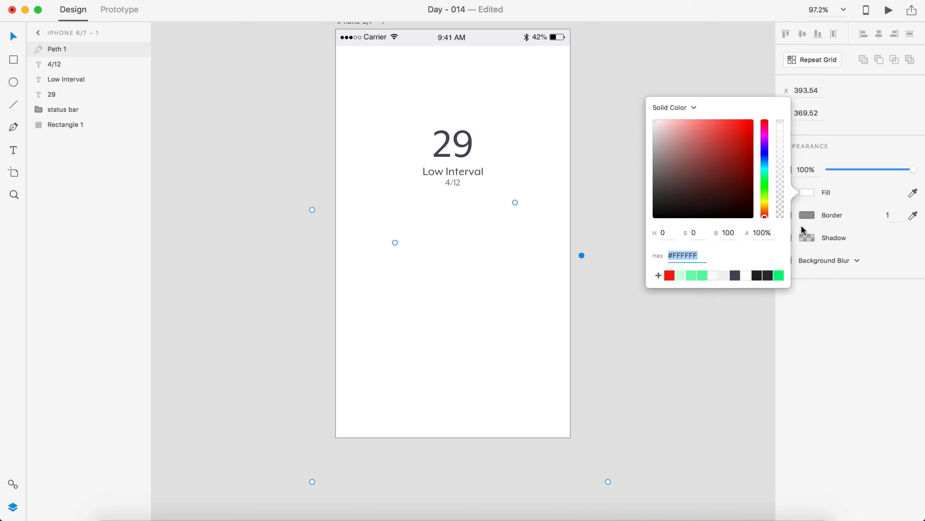
pyautogui.click(779, 275)
pyautogui.click(835, 151)
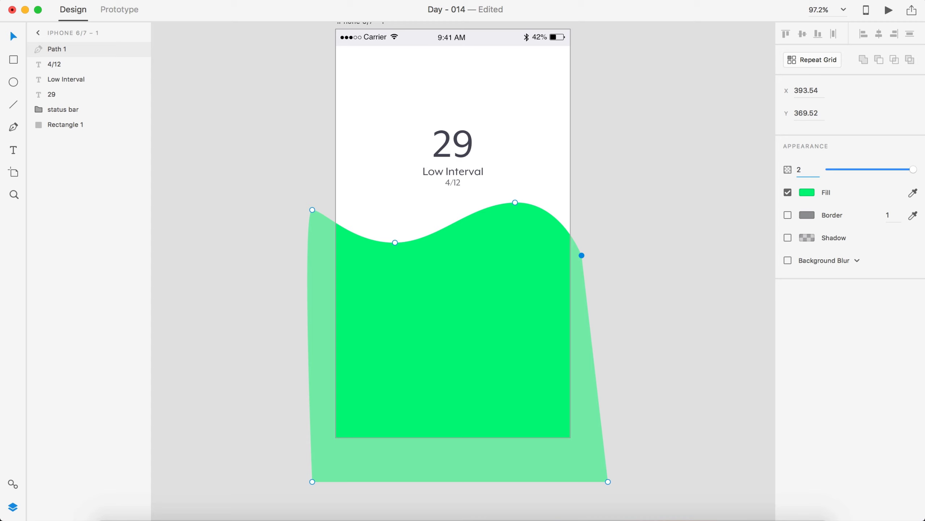
pyautogui.press('Return')
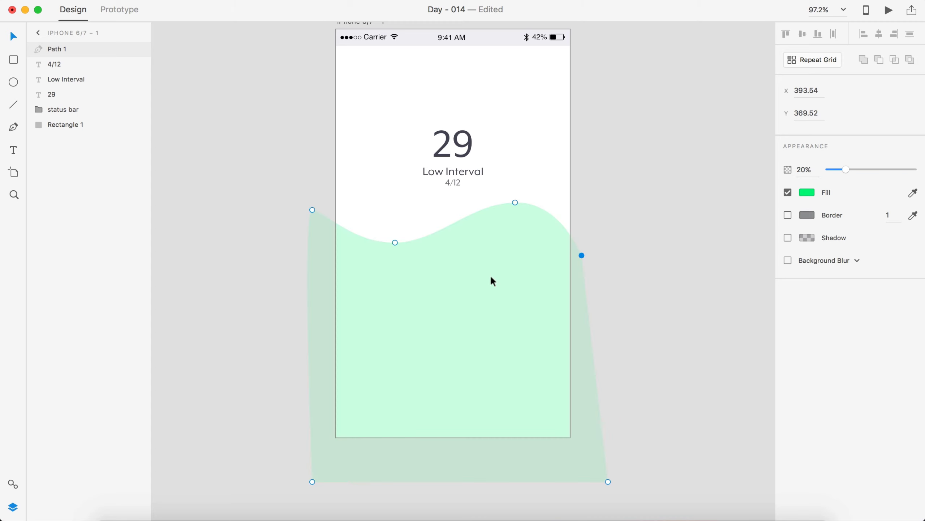
# Step: Stretch the wave shape to the right to a width of about 590, keeping its left edge in place
pyautogui.hscroll(-1, 491, 275)
pyautogui.press('Escape')
pyautogui.click(551, 289)
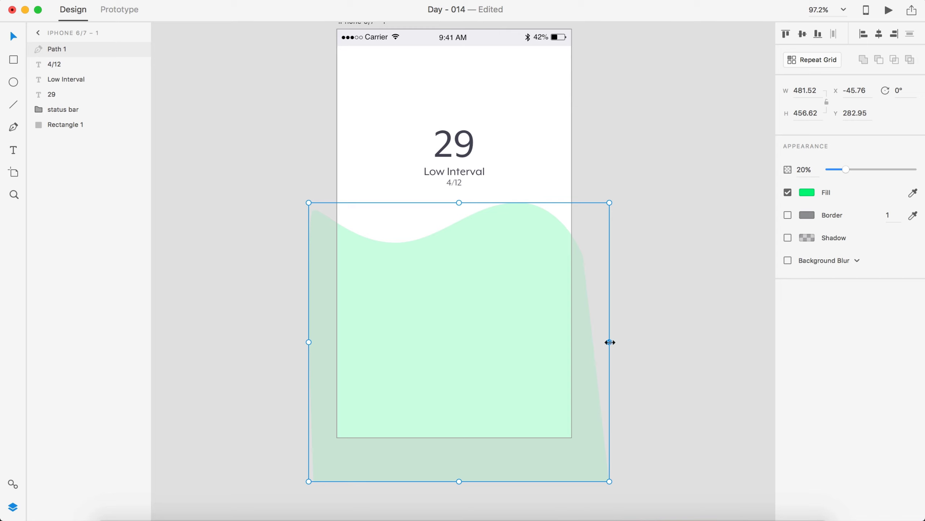
pyautogui.moveTo(609, 342); pyautogui.dragTo(677, 343)
pyautogui.click(684, 310)
# Step: Duplicate the green wave shape in place
pyautogui.scroll(-3, 684, 310)
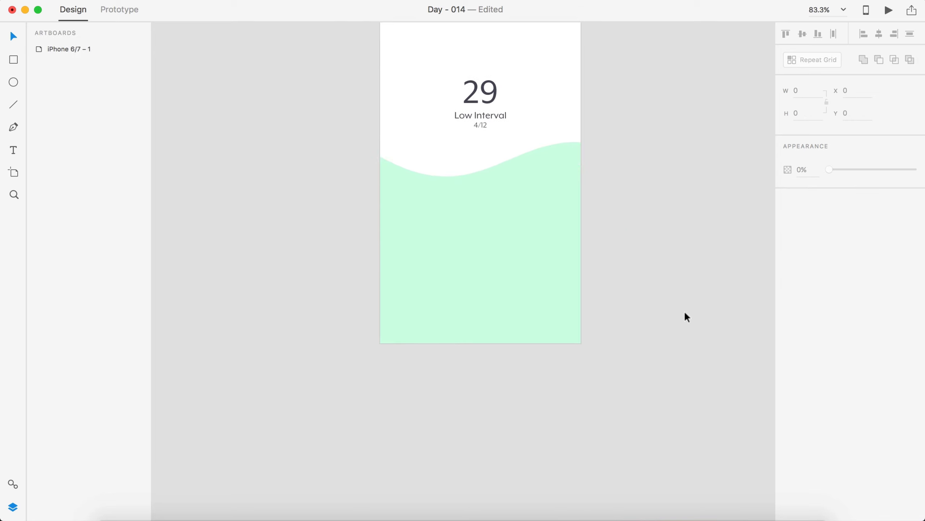
pyautogui.click(528, 225)
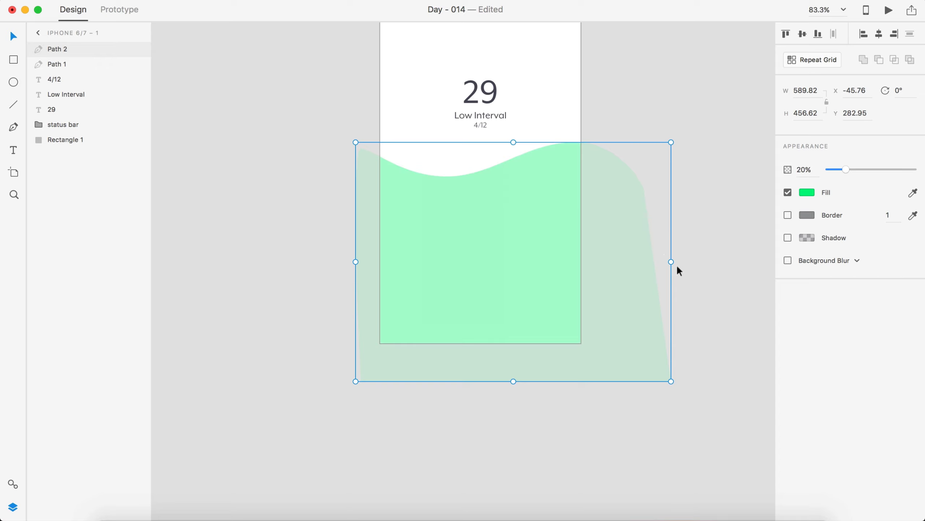
# Step: Mirror the duplicate wave horizontally, widen it to about 647 and offset it left over the original at about X -169
pyautogui.moveTo(672, 263); pyautogui.dragTo(64, 226)
pyautogui.moveTo(204, 233); pyautogui.dragTo(462, 230)
pyautogui.moveTo(320, 262); pyautogui.dragTo(268, 263)
pyautogui.moveTo(516, 202)
pyautogui.mouseDown()
pyautogui.moveTo(550, 220)
pyautogui.moveTo(531, 223)
pyautogui.moveTo(534, 208)
pyautogui.moveTo(528, 214)
pyautogui.mouseUp()
# Step: Shorten both waves together from their top edge and move them up to about Y 319
pyautogui.keyDown('shift'); pyautogui.click(552, 168); pyautogui.keyUp('shift')
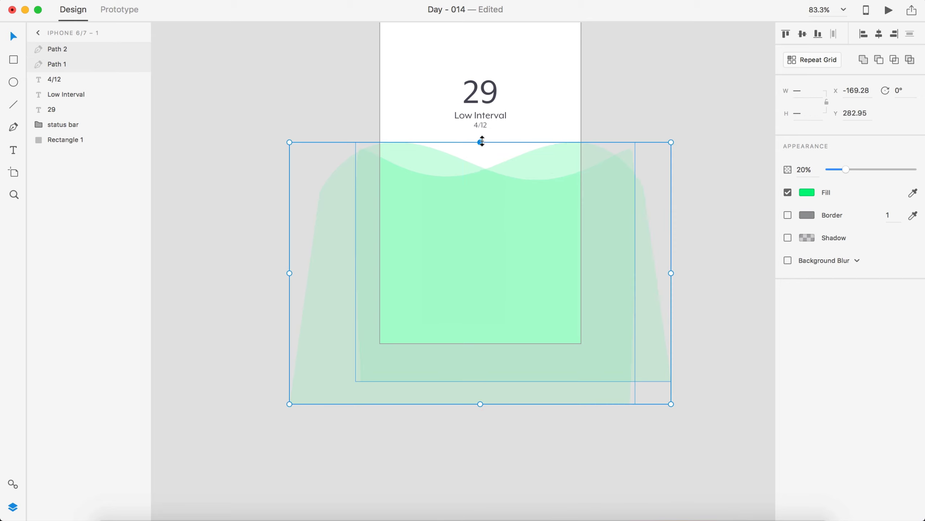
pyautogui.moveTo(481, 141); pyautogui.dragTo(481, 196)
pyautogui.moveTo(501, 287); pyautogui.dragTo(502, 252)
pyautogui.click(696, 192)
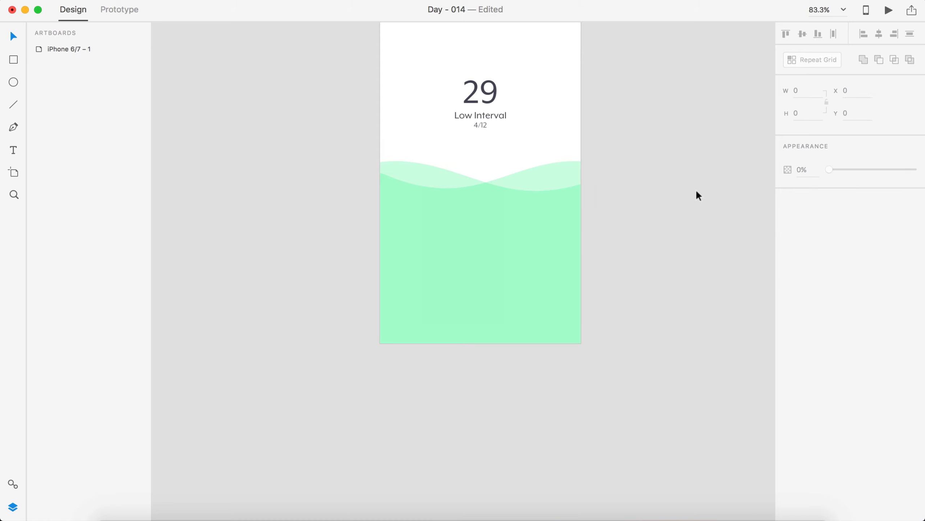
# Step: Set the front wave's opacity to 60%
pyautogui.click(450, 264)
pyautogui.click(800, 170)
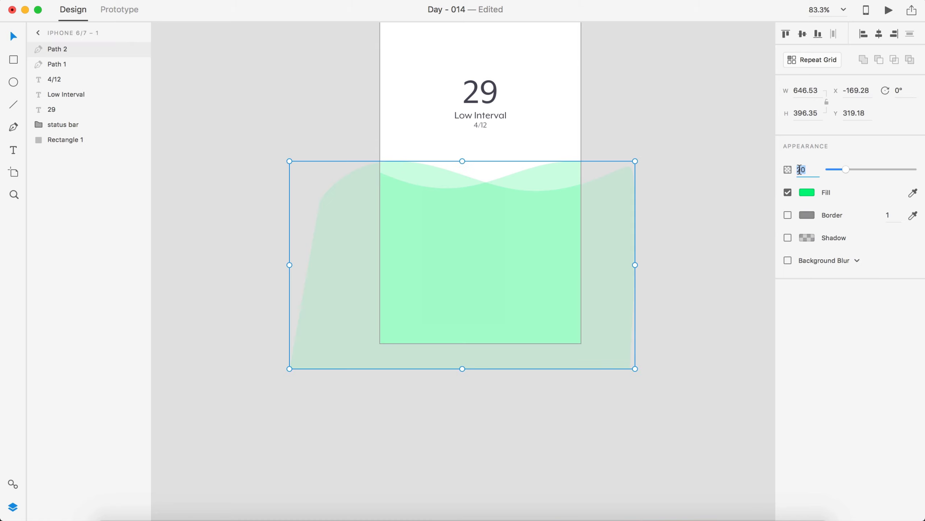
pyautogui.write('60')
pyautogui.press('Return')
pyautogui.click(664, 100)
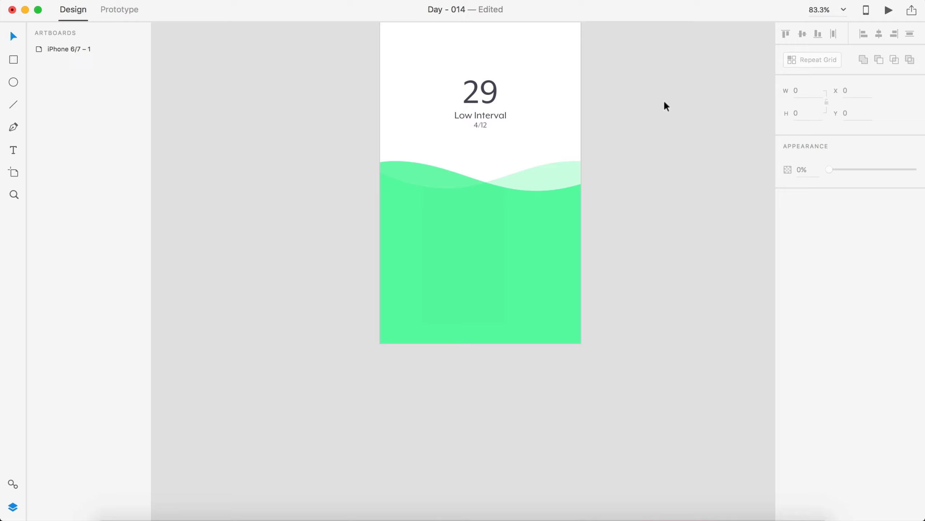
# Step: Raise the front wave's right end point to about Y 312 and its trough point to about X 300, Y 367
pyautogui.doubleClick(539, 232)
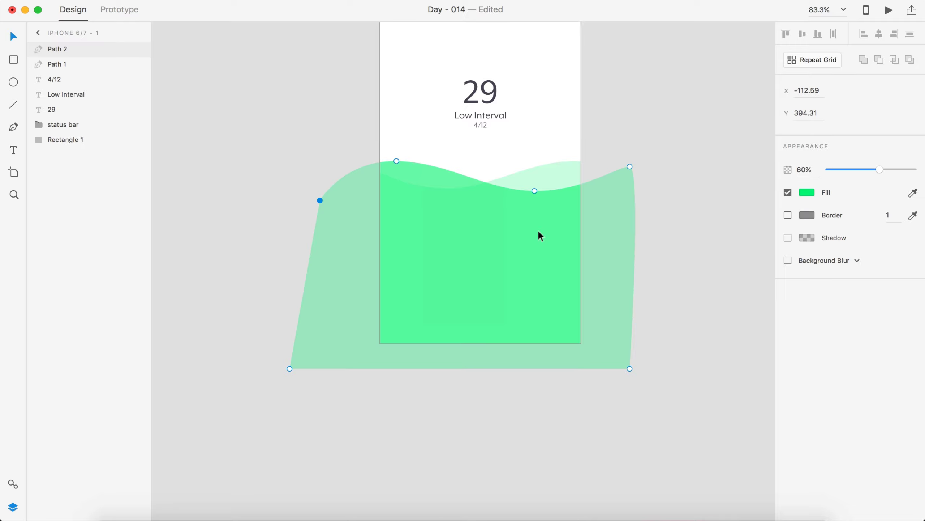
pyautogui.moveTo(633, 165); pyautogui.dragTo(633, 155)
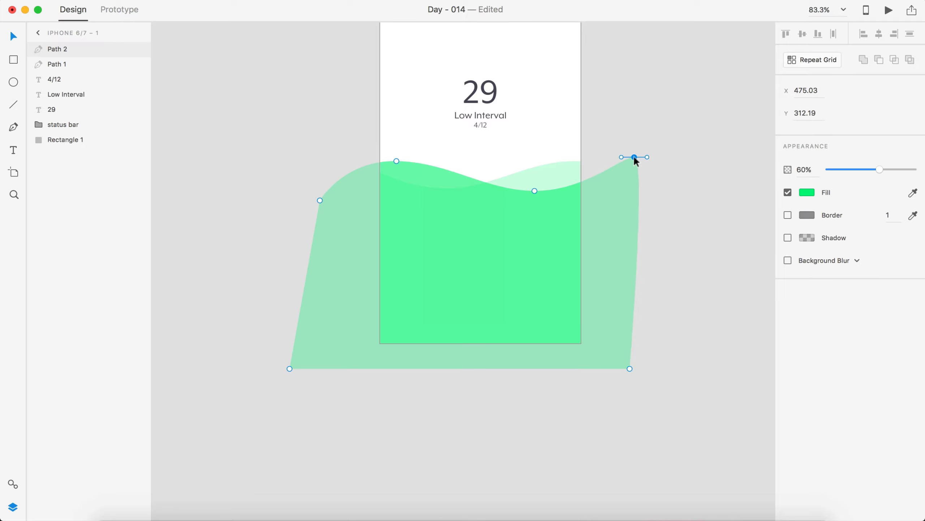
pyautogui.keyDown('shift'); pyautogui.click(535, 191); pyautogui.keyUp('shift')
pyautogui.moveTo(534, 189); pyautogui.dragTo(541, 186)
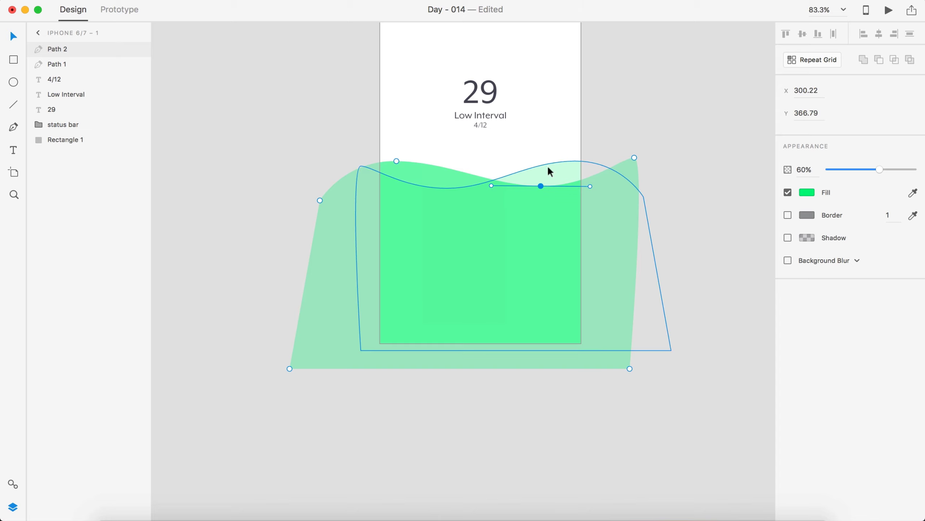
# Step: Flatten the back wave by raising its trough, lowering its crest leftward and moving its right end point to about X 404, Y 365
pyautogui.click(548, 173)
pyautogui.doubleClick(541, 171)
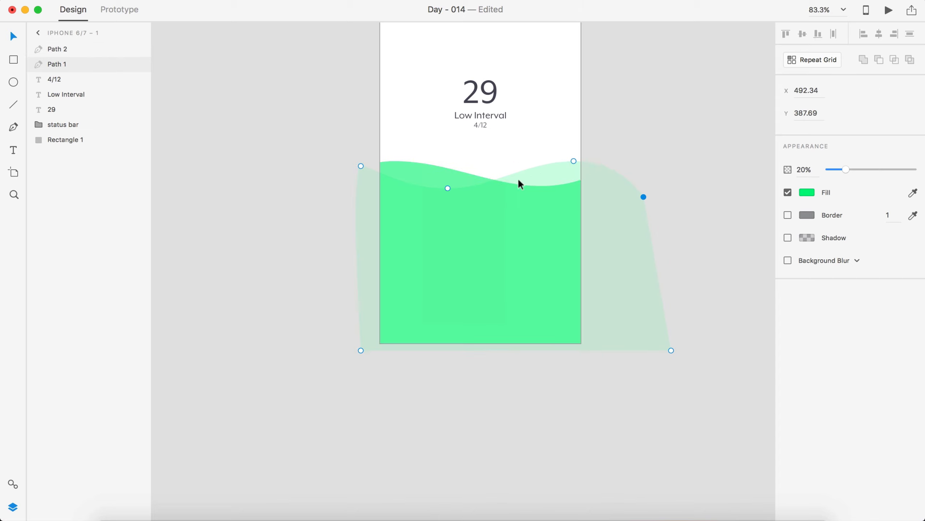
pyautogui.click(448, 188)
pyautogui.moveTo(448, 188); pyautogui.dragTo(441, 180)
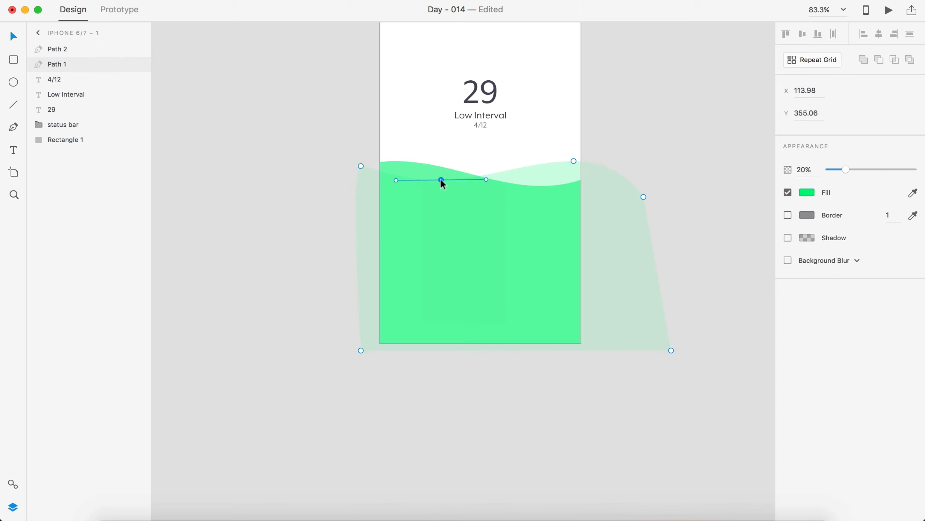
pyautogui.click(554, 171)
pyautogui.moveTo(554, 171); pyautogui.dragTo(531, 172)
pyautogui.moveTo(644, 198); pyautogui.dragTo(596, 183)
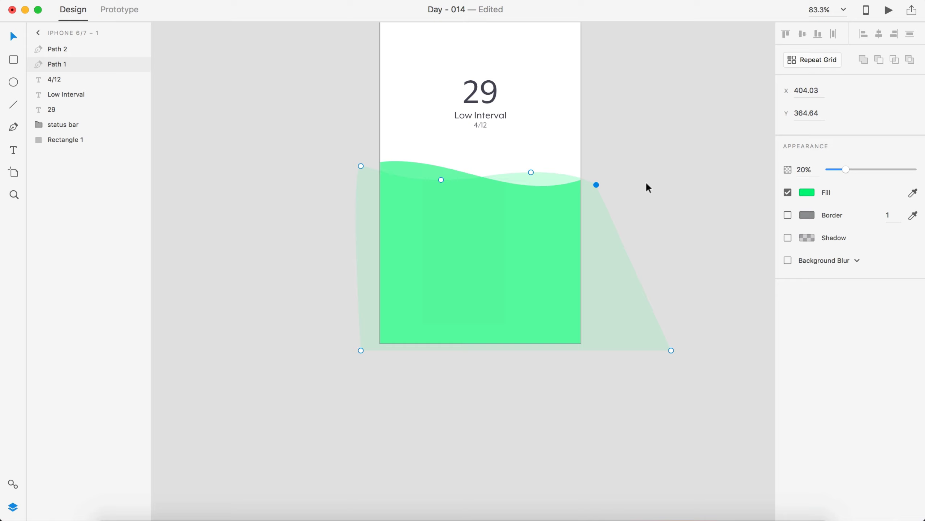
pyautogui.click(663, 178)
pyautogui.scroll(-4, 662, 178)
pyautogui.scroll(4, 662, 178)
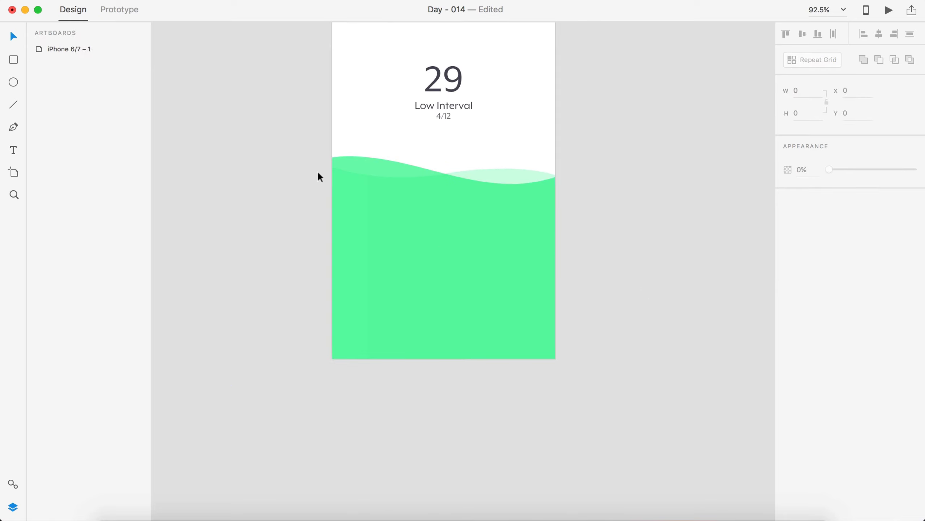
pyautogui.click(387, 195)
pyautogui.click(257, 101)
pyautogui.scroll(-2, 256, 101)
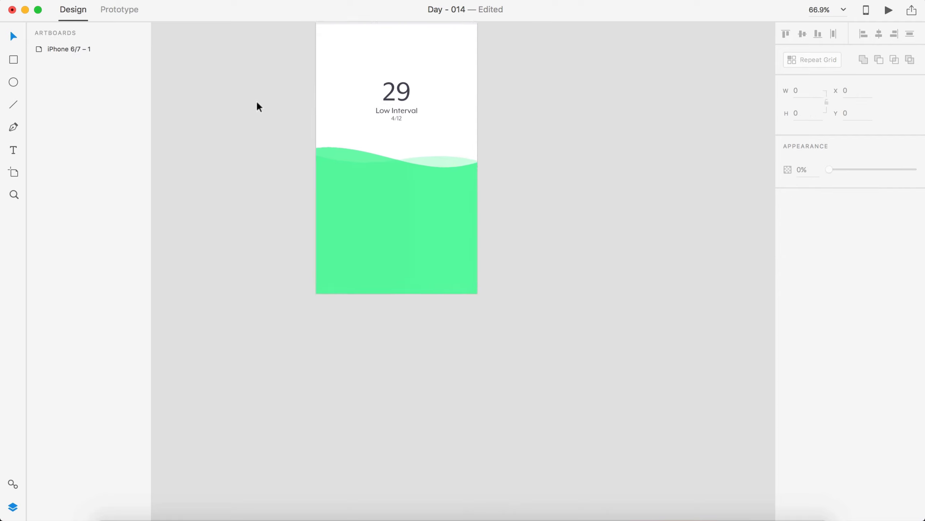
pyautogui.scroll(3, 455, 182)
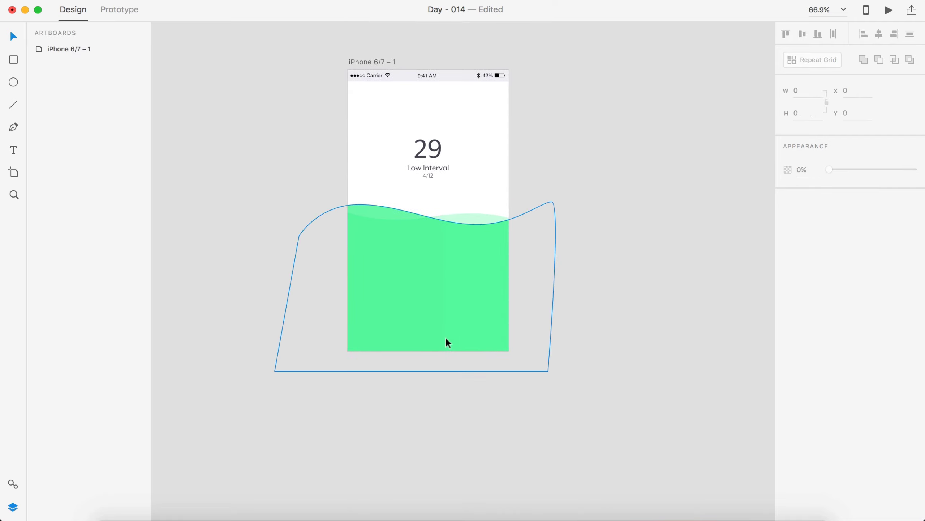
# Step: Add the text PAUSE near the bottom of the green area and fill it with white
pyautogui.scroll(5, 458, 370)
pyautogui.press('t')
pyautogui.click(416, 296)
pyautogui.write('PA')
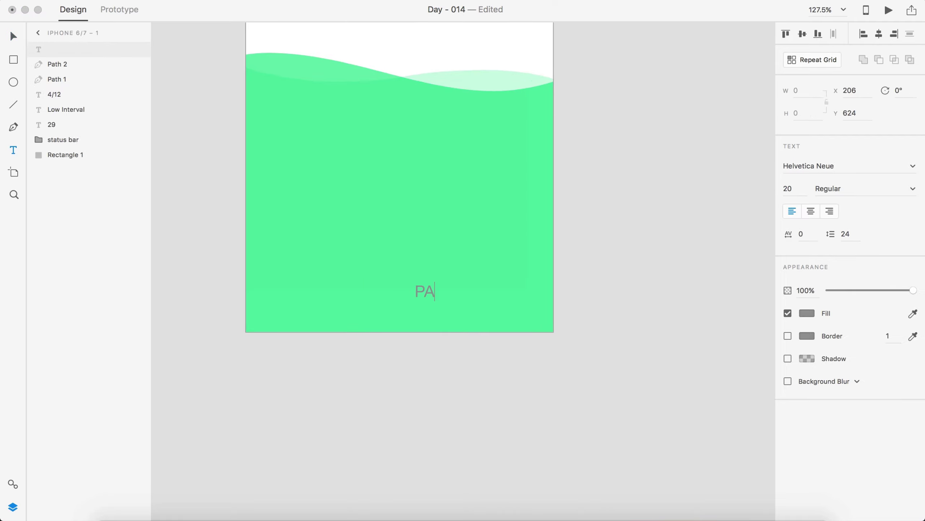
pyautogui.write('USE')
pyautogui.press('super+a')
pyautogui.click(813, 318)
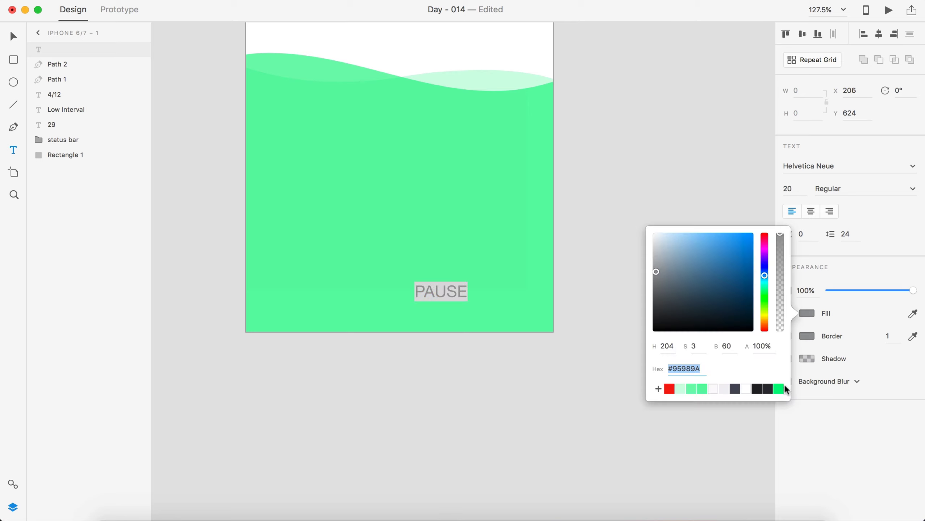
pyautogui.click(747, 390)
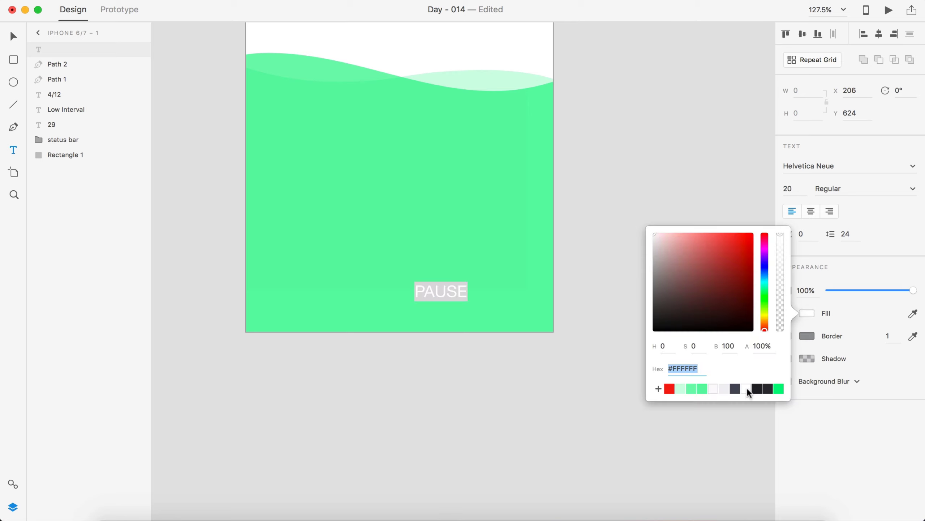
# Step: Set the PAUSE text to size 26 in the Mr Eaves XL Mod OT font
pyautogui.click(796, 189)
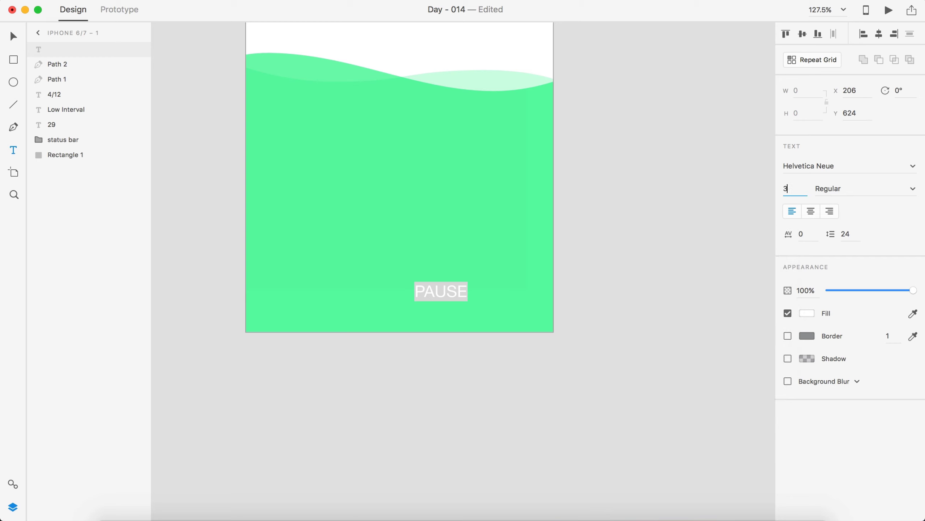
pyautogui.press('Return')
pyautogui.click(798, 190)
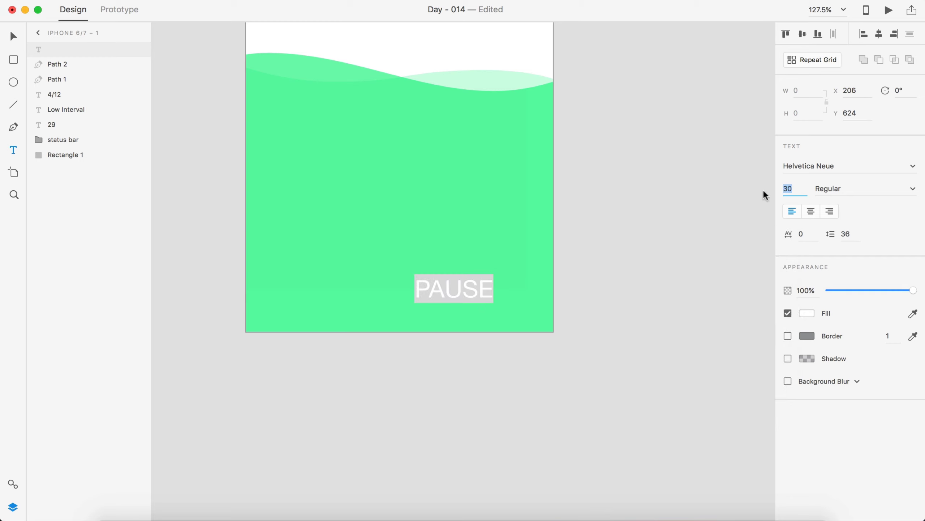
pyautogui.write('26')
pyautogui.press('Return')
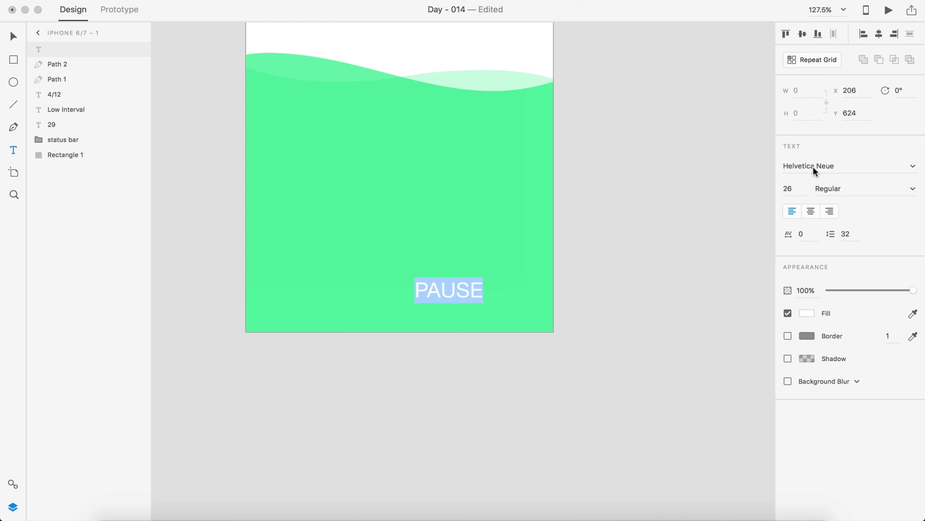
pyautogui.click(788, 167)
pyautogui.write('Mr Eaves XL Mod OT')
pyautogui.press('Escape')
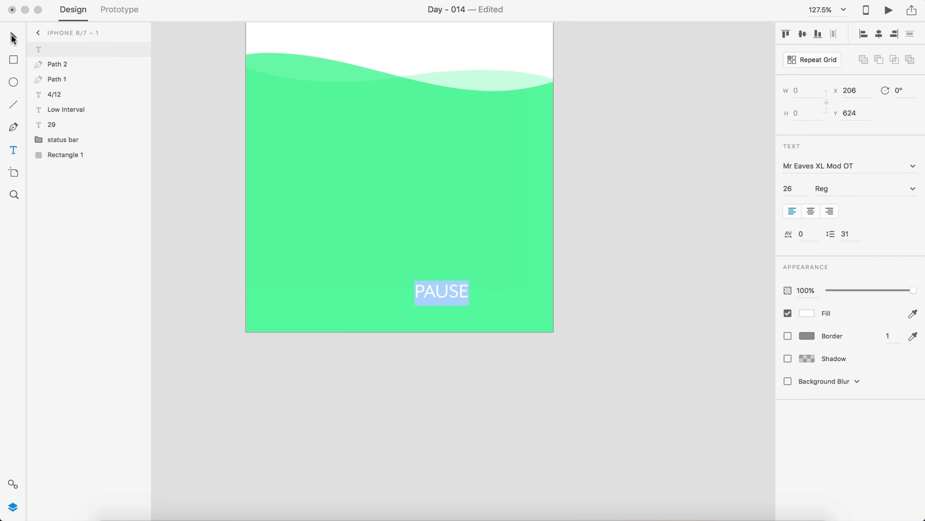
# Step: Center the PAUSE text horizontally on the artboard just above its bottom edge
pyautogui.moveTo(417, 296); pyautogui.dragTo(391, 310)
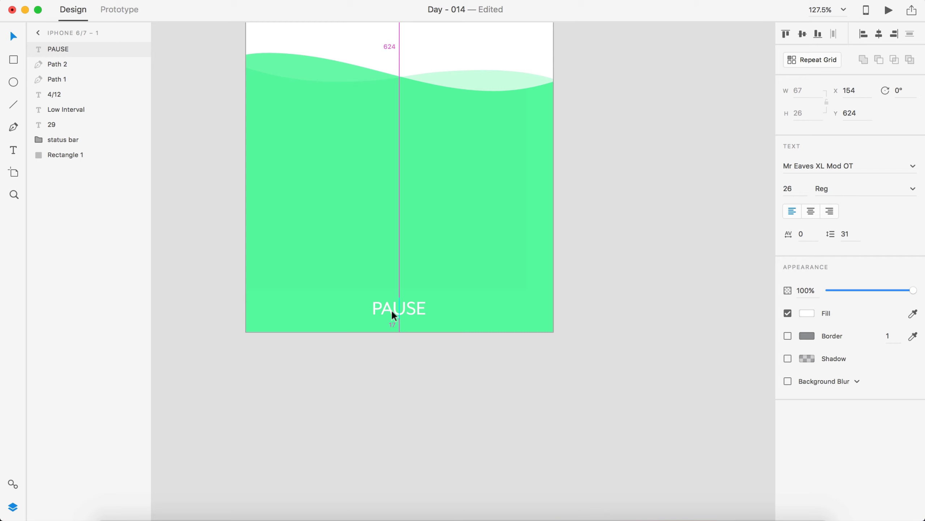
pyautogui.press('Up')
pyautogui.click(455, 419)
# Step: Move the cross and lock icons from beside the artboard onto the green area above the PAUSE text
pyautogui.scroll(-3, 455, 420)
pyautogui.scroll(2, 455, 419)
pyautogui.scroll(-1, 457, 425)
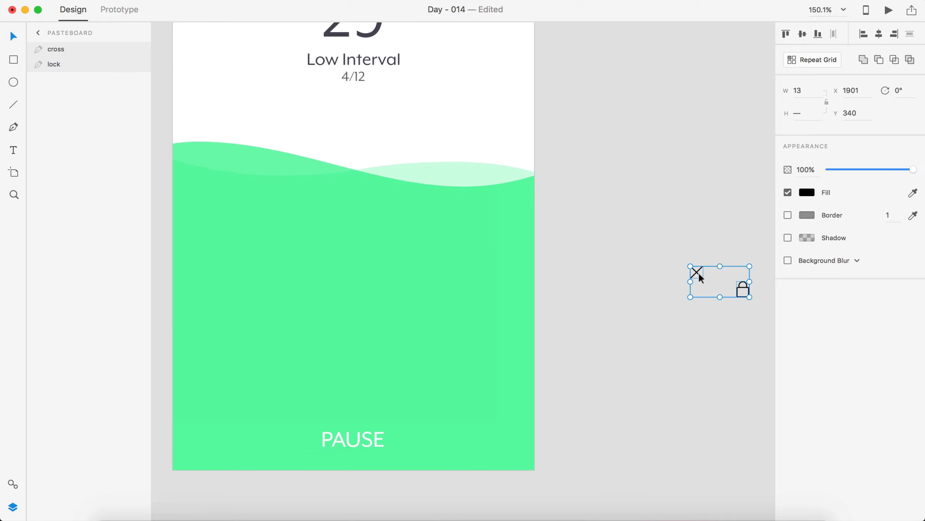
pyautogui.moveTo(699, 271); pyautogui.dragTo(340, 351)
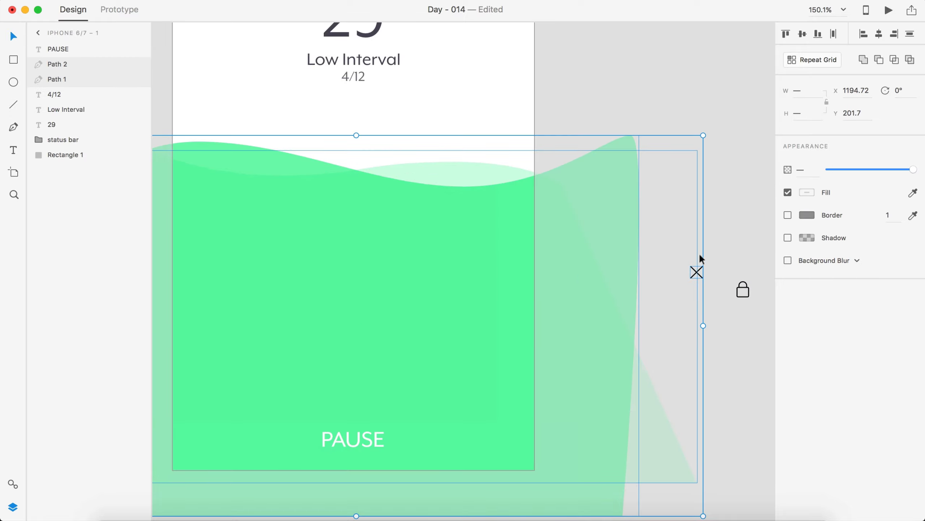
pyautogui.click(752, 337)
pyautogui.moveTo(762, 310); pyautogui.dragTo(312, 321)
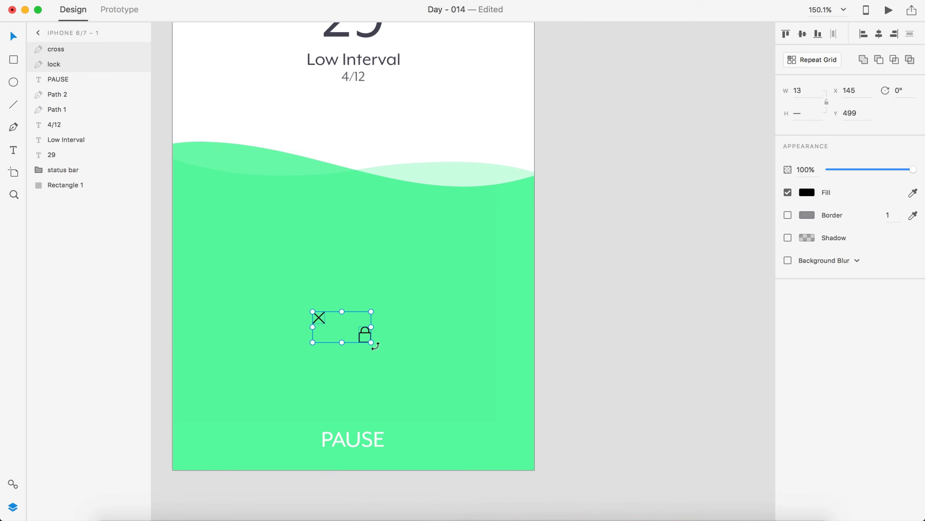
# Step: Enlarge the cross and lock icons together to a width of about 13.6 each
pyautogui.scroll(-2, 371, 343)
pyautogui.hscroll(-2, 371, 343)
pyautogui.scroll(3, 436, 233)
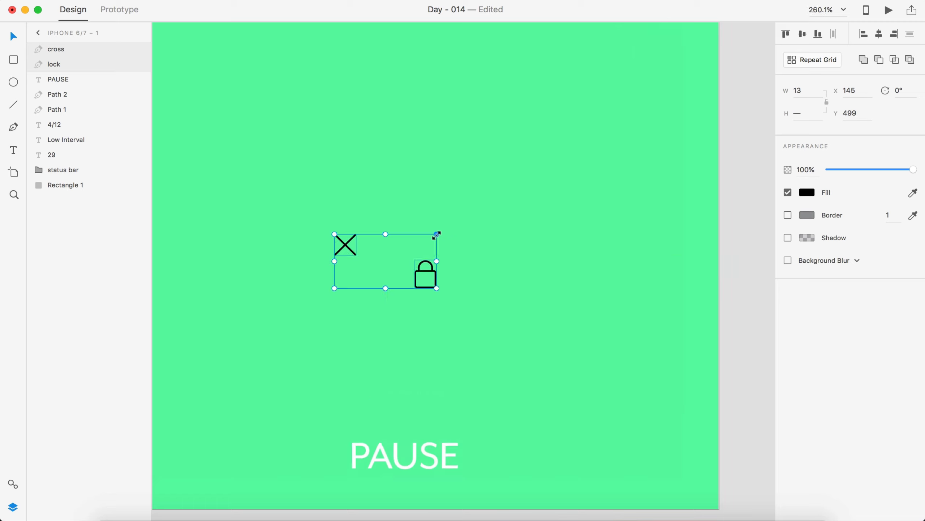
pyautogui.moveTo(437, 232); pyautogui.dragTo(438, 230)
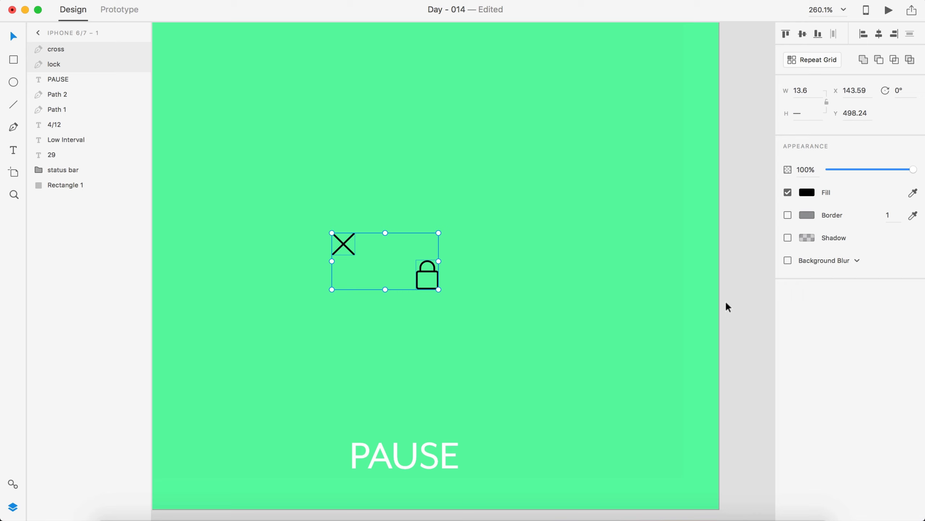
pyautogui.click(728, 306)
# Step: Fill the cross icon and the lock icon with white (#FFFFFF)
pyautogui.click(343, 250)
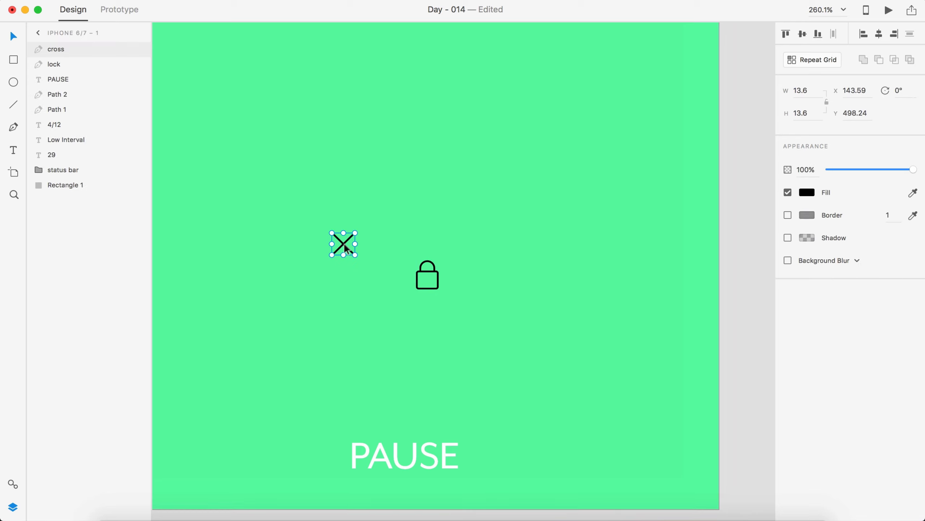
pyautogui.click(802, 199)
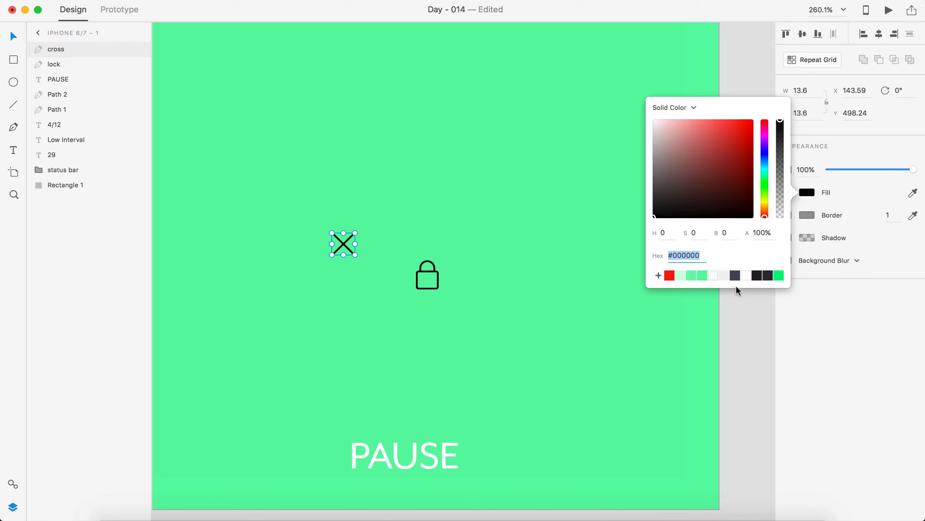
pyautogui.click(743, 276)
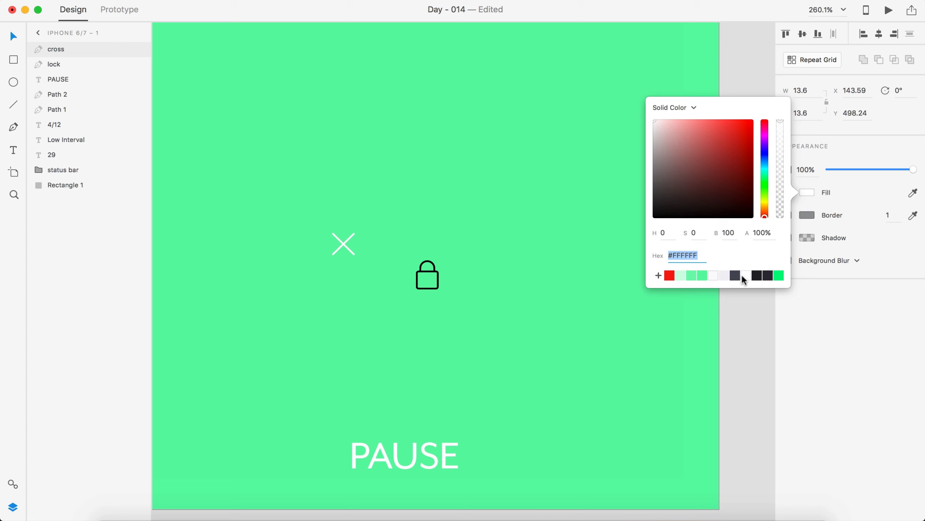
pyautogui.click(436, 274)
pyautogui.click(806, 196)
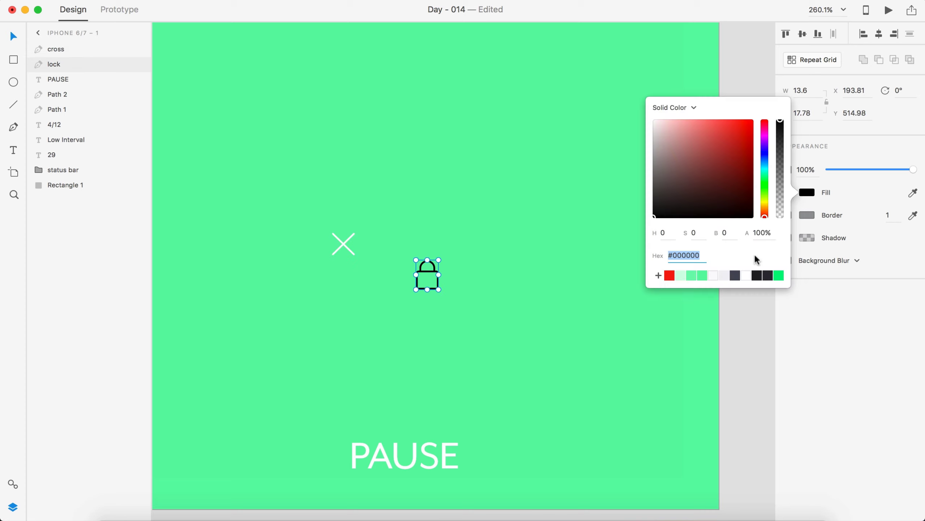
pyautogui.click(747, 276)
pyautogui.click(748, 330)
# Step: Place the cross icon left of the PAUSE text and the lock icon at the artboard's right edge, roughly level with the text
pyautogui.scroll(-3, 748, 328)
pyautogui.scroll(-3, 748, 329)
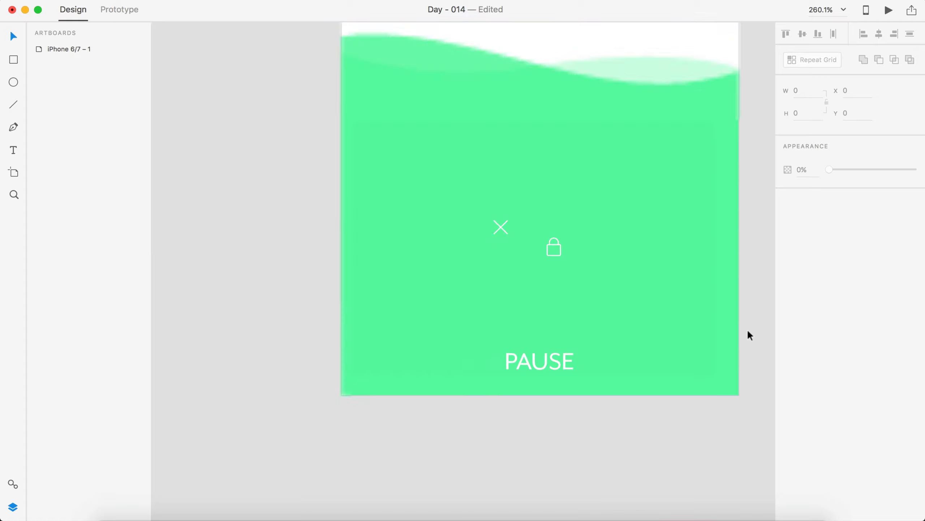
pyautogui.moveTo(499, 224); pyautogui.dragTo(387, 360)
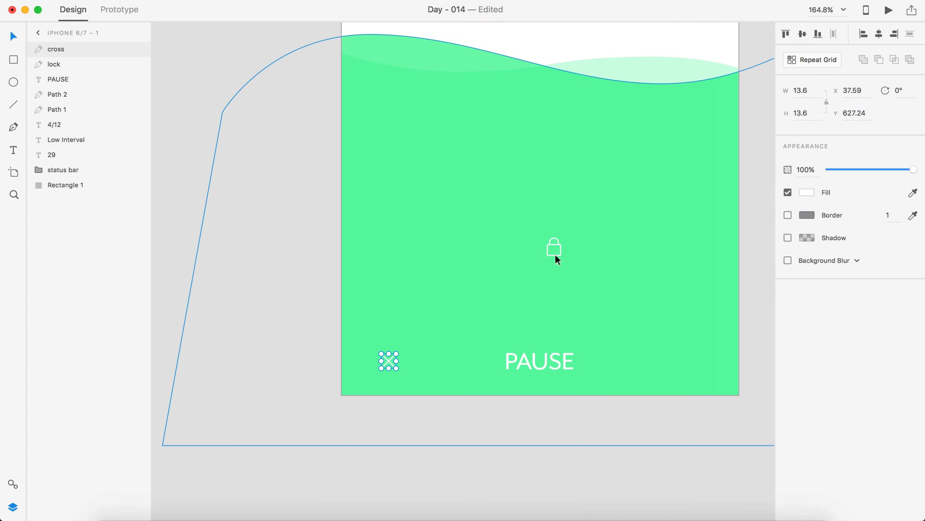
pyautogui.moveTo(552, 257); pyautogui.dragTo(723, 363)
# Step: Align the cross icon to the artboard's left edge and shift it 40 px inward, level with the PAUSE text
pyautogui.moveTo(387, 360); pyautogui.dragTo(350, 363)
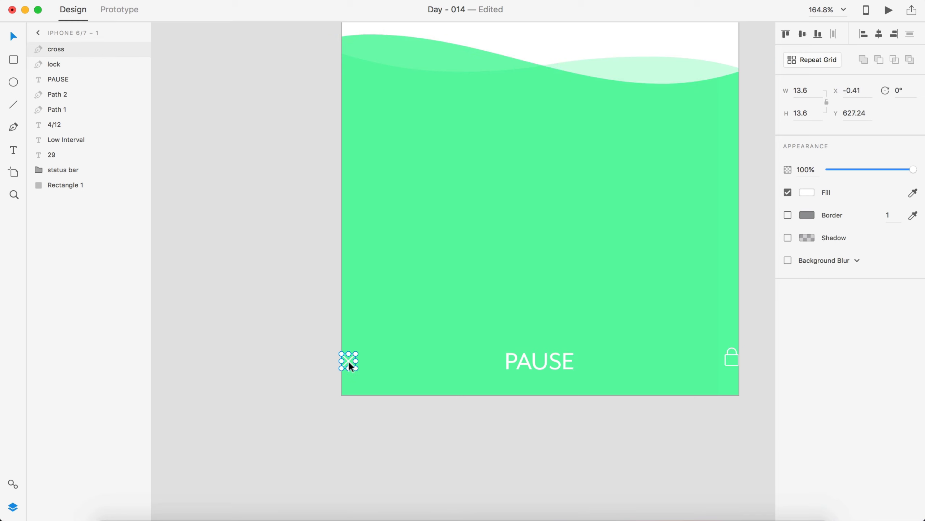
pyautogui.hotkey('shift', 'Right')
pyautogui.hotkey('shift', 'Right')
pyautogui.hotkey('shift', 'Right')
pyautogui.hotkey('shift', 'Right')
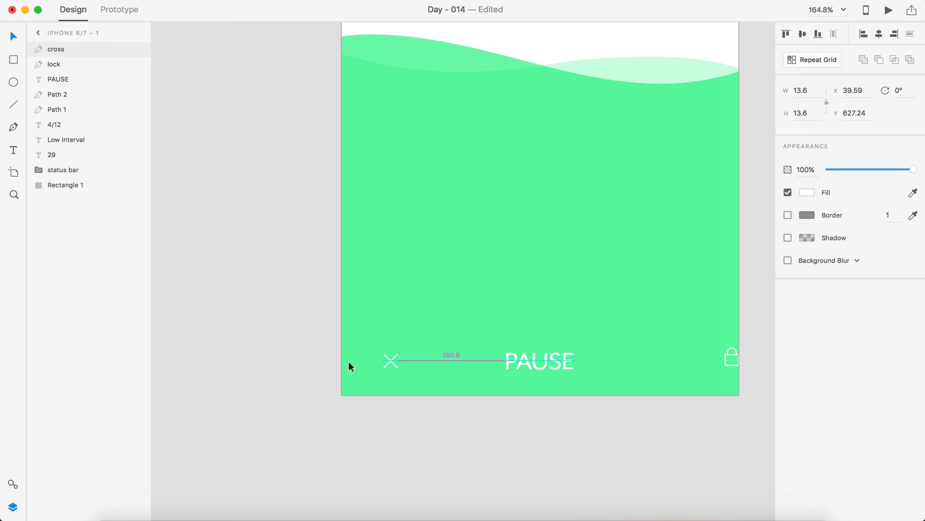
pyautogui.click(752, 374)
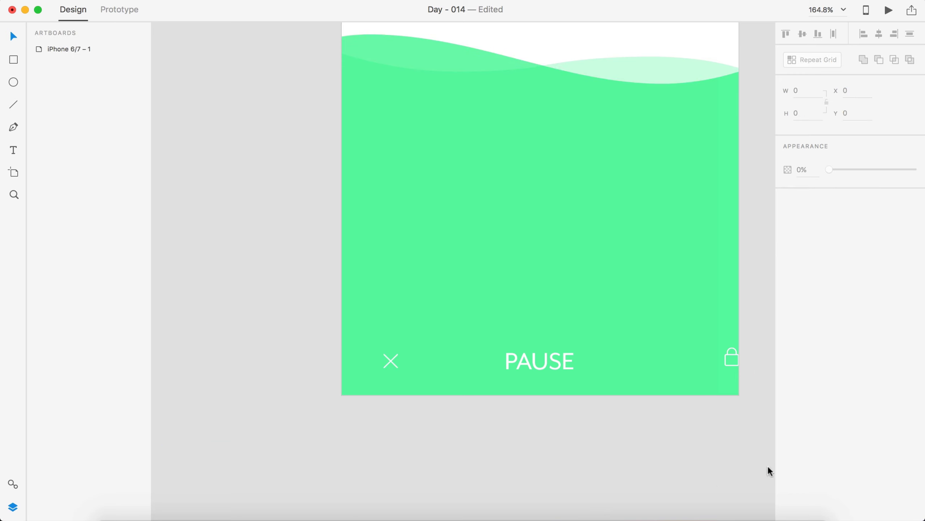
# Step: Select the cross, PAUSE text and lock without the wave shapes and align their vertical centres
pyautogui.moveTo(212, 253); pyautogui.dragTo(765, 434)
pyautogui.scroll(-3, 181, 142)
pyautogui.hscroll(-2, 268, 201)
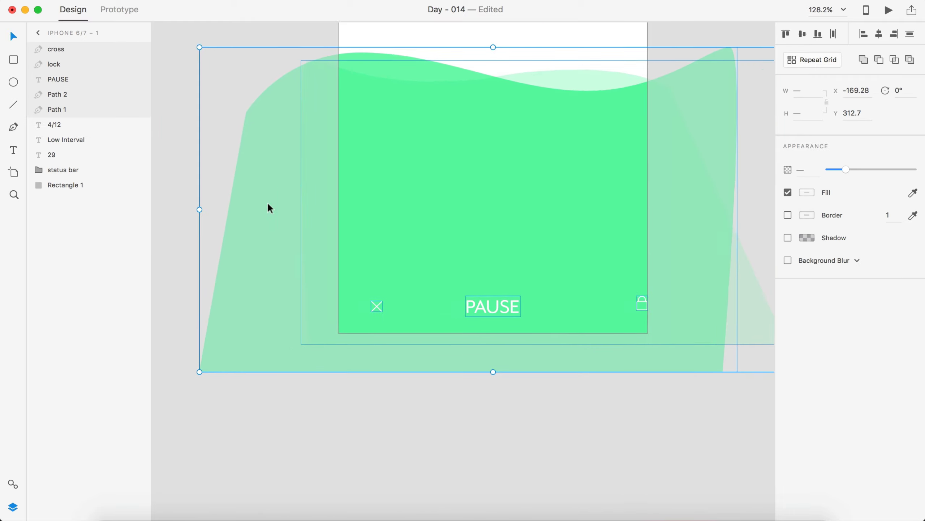
pyautogui.moveTo(182, 159); pyautogui.dragTo(428, 182)
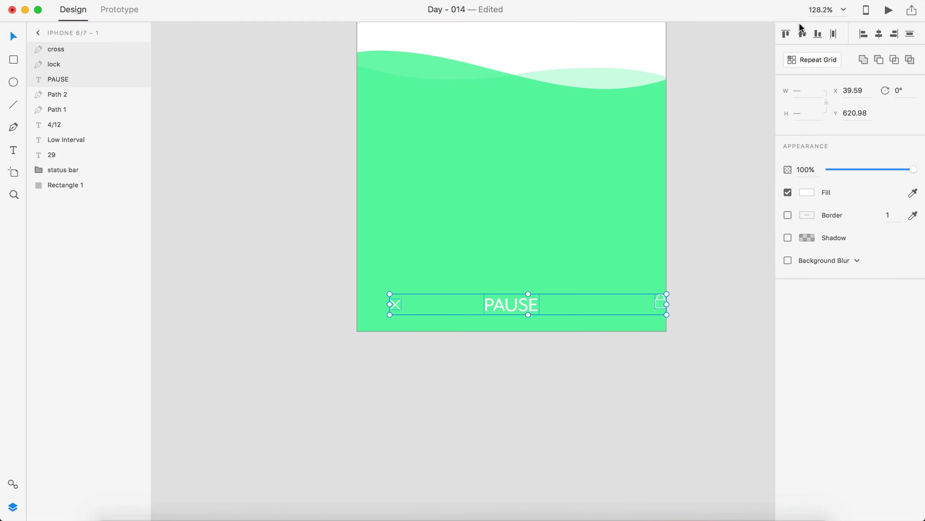
pyautogui.click(803, 34)
pyautogui.click(723, 245)
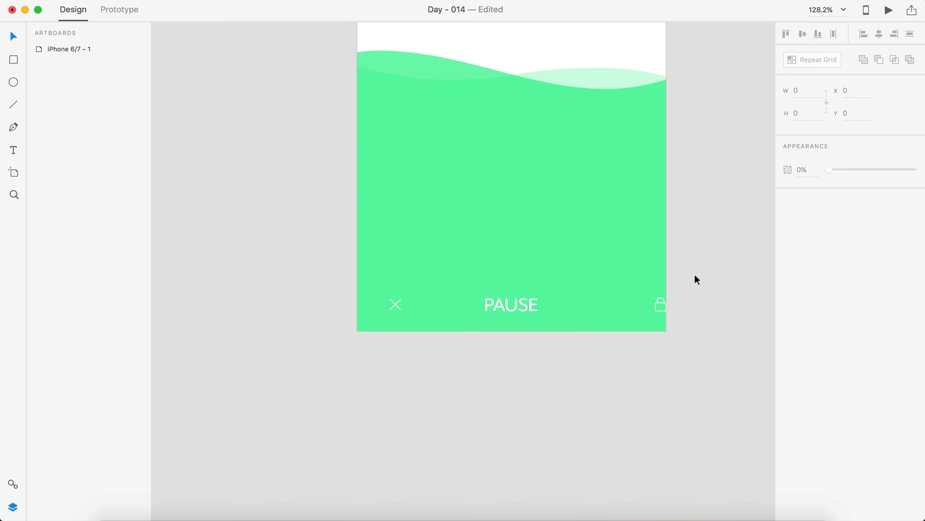
# Step: Shift the lock icon 40 px inward from the artboard's right edge
pyautogui.click(664, 302)
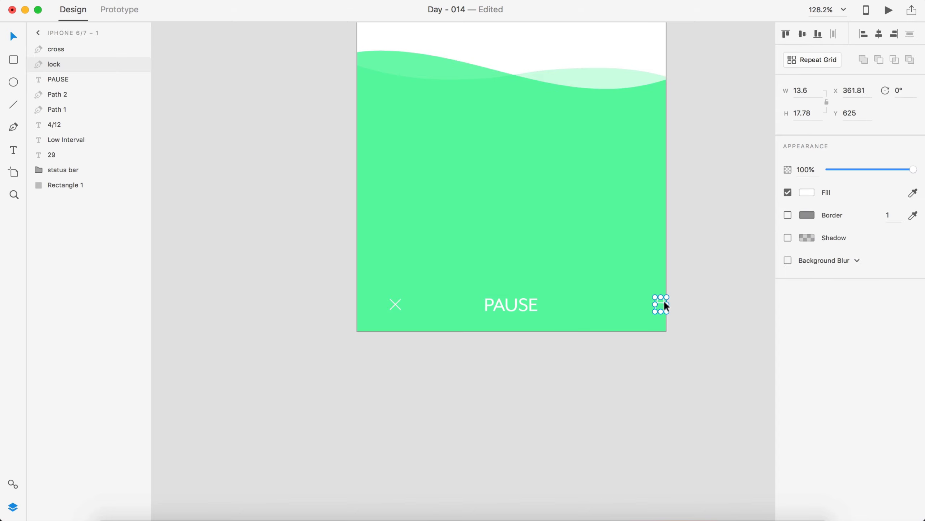
pyautogui.hotkey('shift', 'Left')
pyautogui.hotkey('shift', 'Left')
pyautogui.hotkey('shift', 'Left')
pyautogui.hotkey('shift', 'Left')
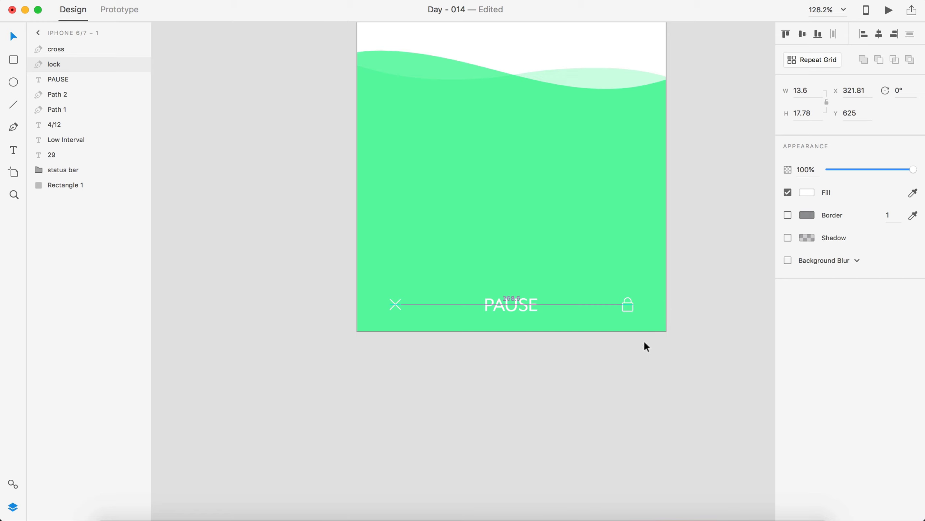
pyautogui.click(620, 376)
# Step: Reshape the 60% opacity wave, moving its crest to about X 61, Y 304 and its trough to about X 318, Y 360
pyautogui.scroll(3, 619, 376)
pyautogui.scroll(-2, 619, 375)
pyautogui.hscroll(1, 620, 375)
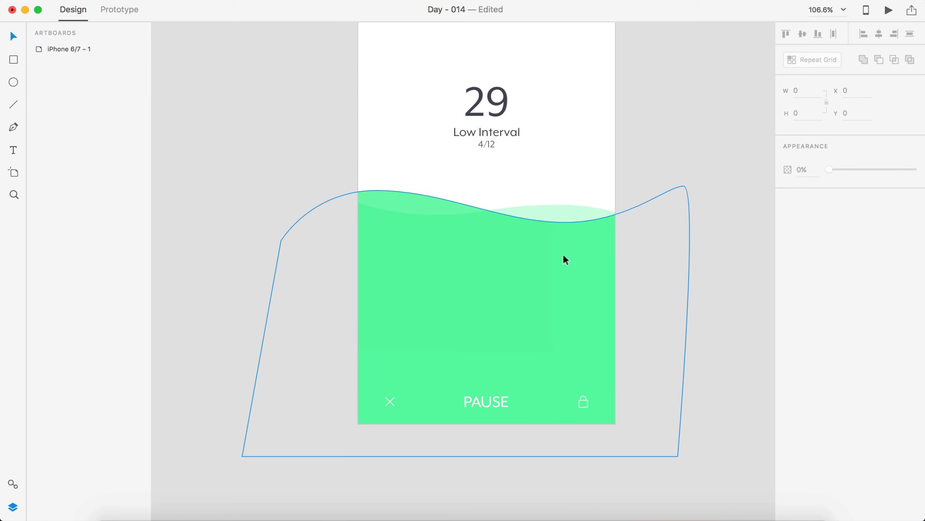
pyautogui.hscroll(-1, 441, 235)
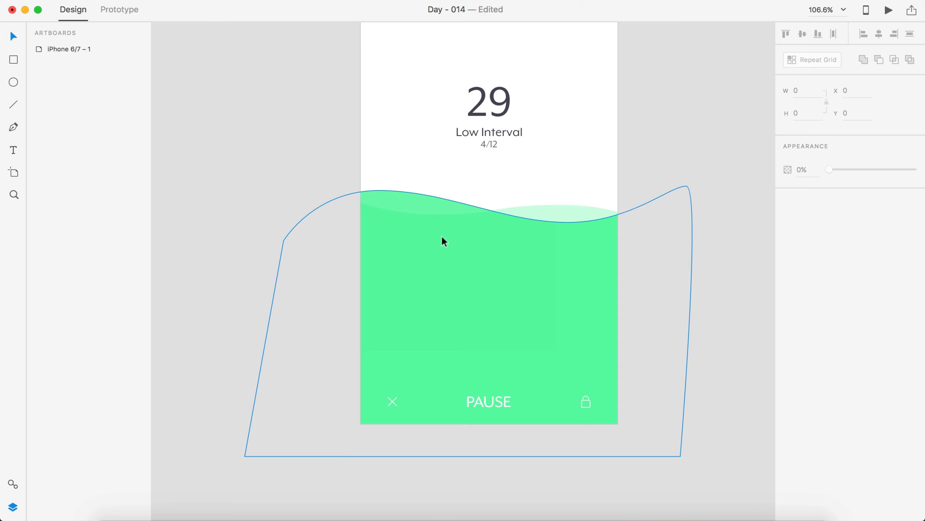
pyautogui.doubleClick(402, 198)
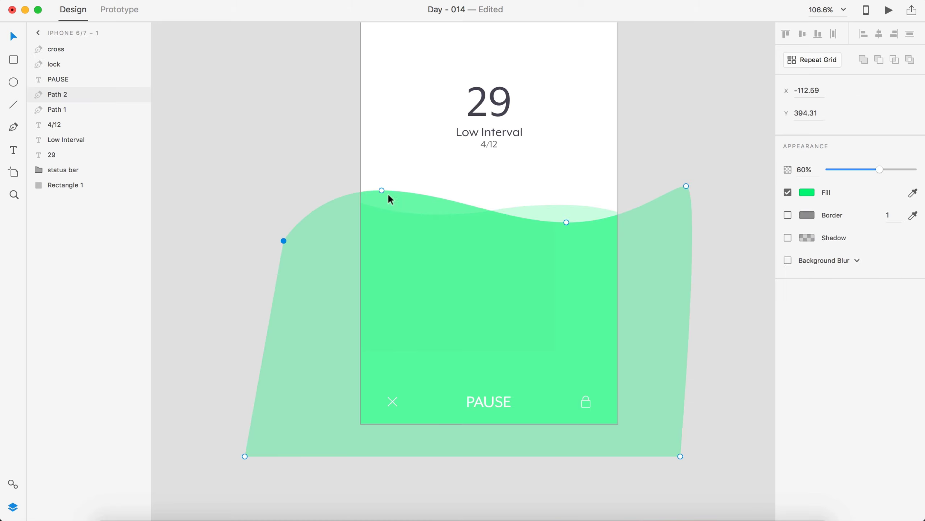
pyautogui.moveTo(381, 190); pyautogui.dragTo(403, 180)
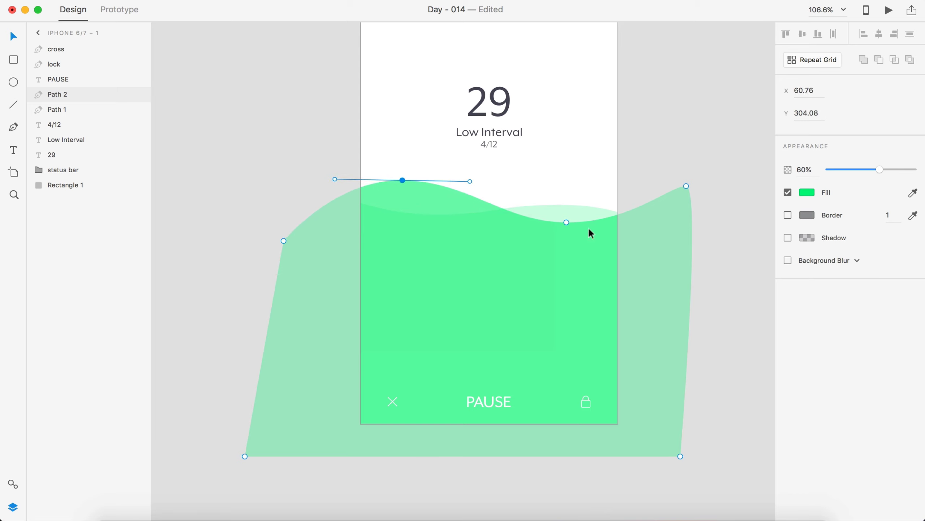
pyautogui.moveTo(567, 222); pyautogui.dragTo(579, 218)
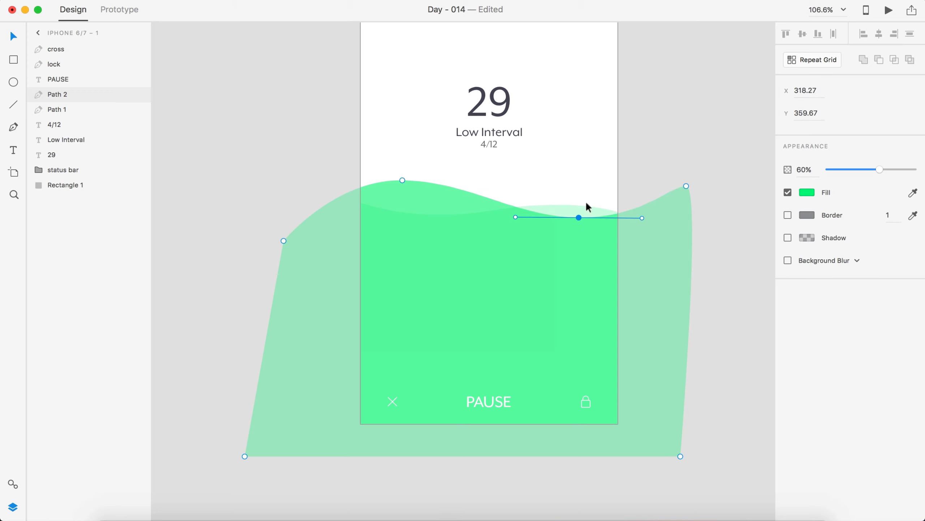
pyautogui.click(660, 139)
# Step: Reshape the 20% opacity wave, nudging its crest right and slightly down and lowering its trough to about X 84, Y 379
pyautogui.doubleClick(566, 212)
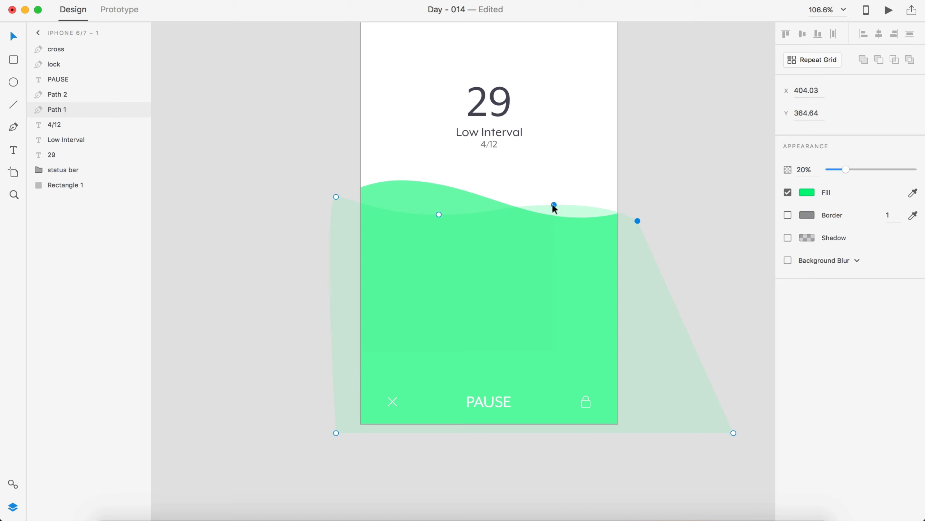
pyautogui.moveTo(554, 205); pyautogui.dragTo(570, 207)
pyautogui.click(438, 214)
pyautogui.moveTo(439, 214); pyautogui.dragTo(423, 231)
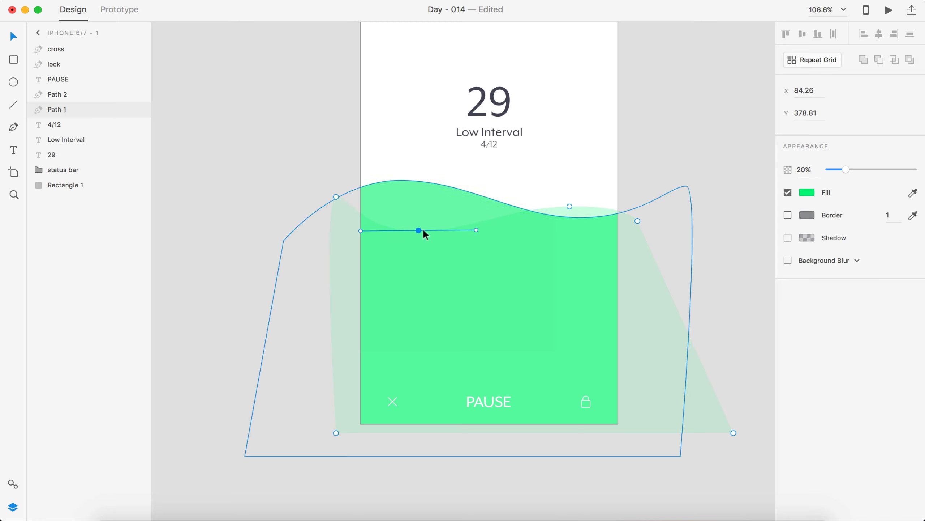
pyautogui.click(683, 155)
# Step: Move the 20% opacity wave's crest point outward to the artboard's right edge and slightly up
pyautogui.hscroll(2, 684, 155)
pyautogui.scroll(-4, 684, 155)
pyautogui.hscroll(2, 684, 155)
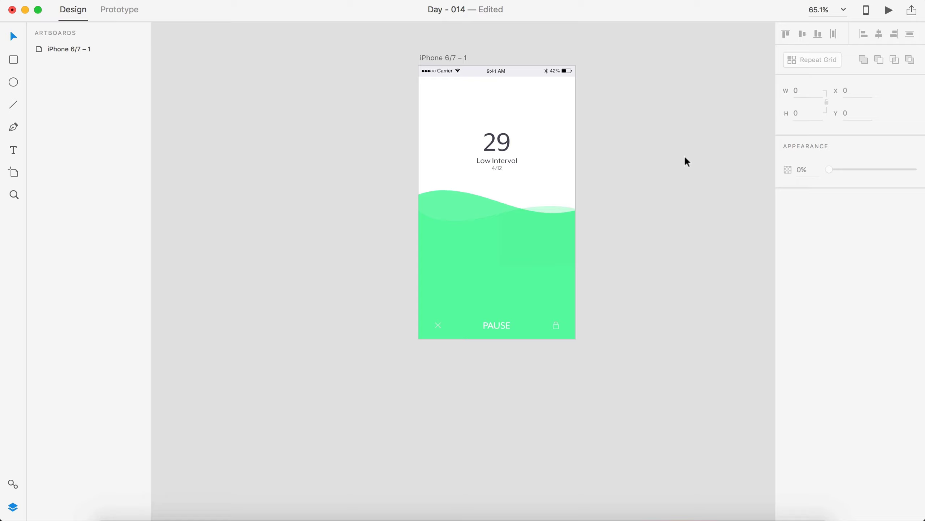
pyautogui.click(550, 210)
pyautogui.doubleClick(579, 212)
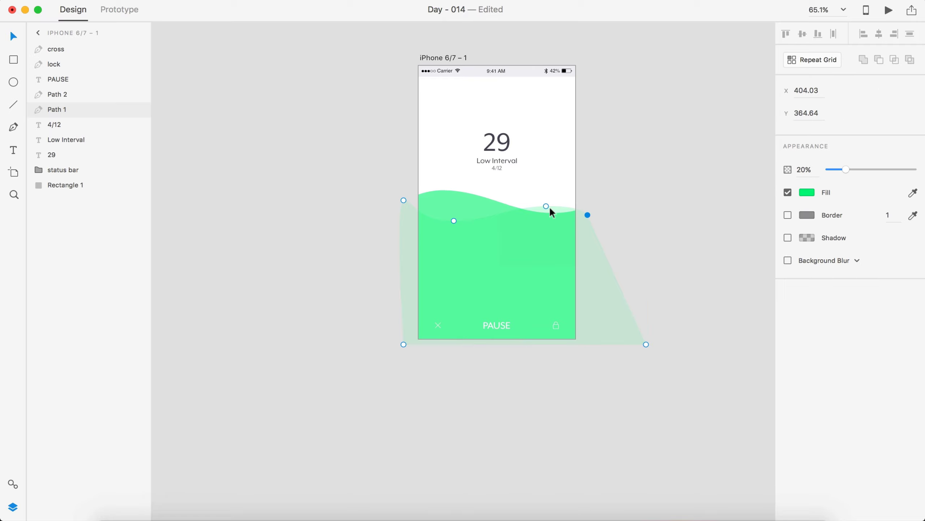
pyautogui.moveTo(546, 207); pyautogui.dragTo(577, 204)
pyautogui.scroll(5, 655, 172)
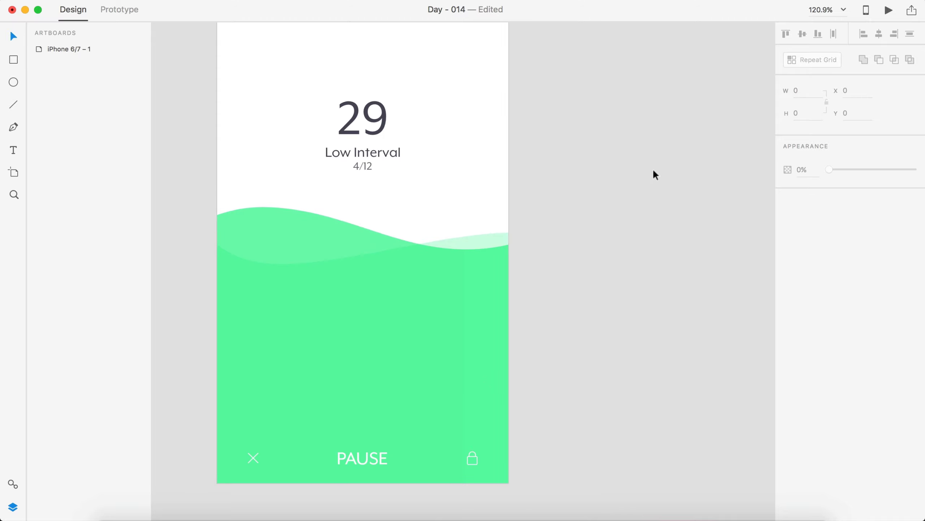
# Step: Duplicate the whole timer artboard to make a second screen beside it
pyautogui.scroll(-5, 655, 175)
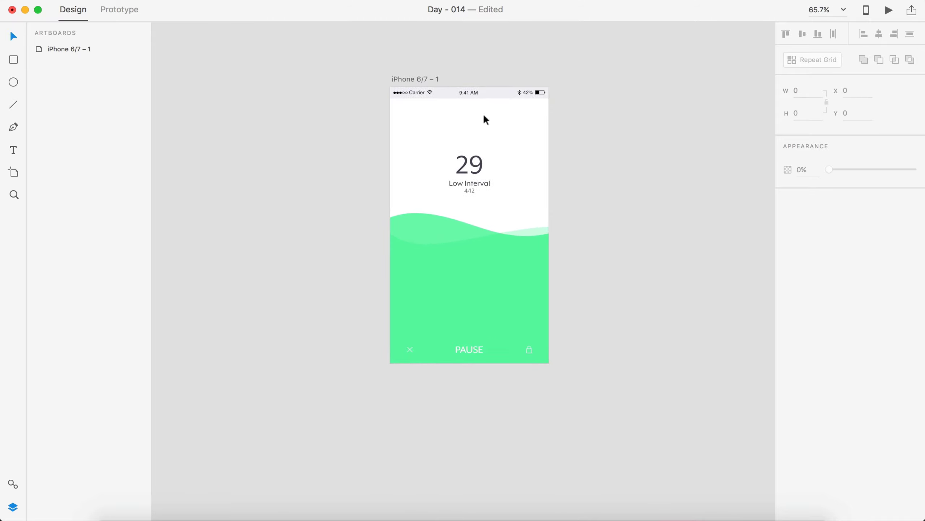
pyautogui.click(410, 77)
pyautogui.press('super+d')
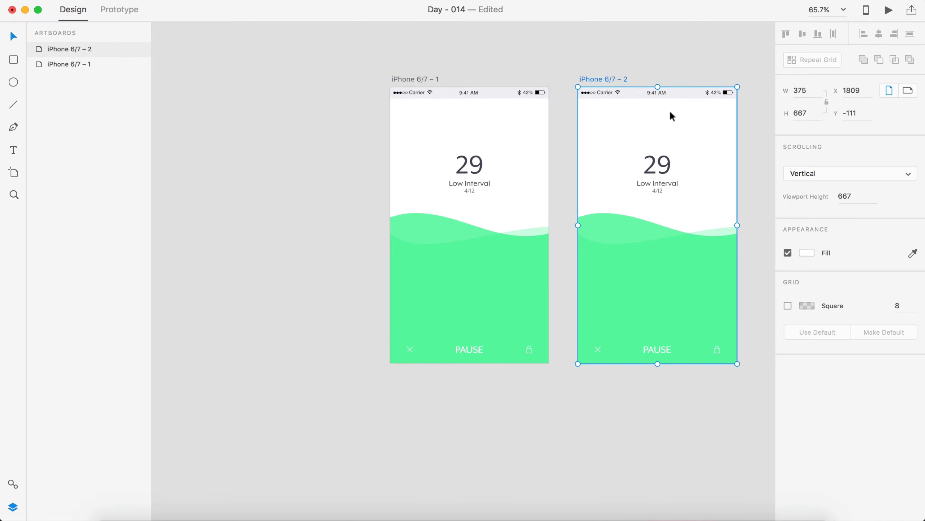
# Step: Change the countdown number on the second artboard to 34
pyautogui.hscroll(5, 648, 128)
pyautogui.scroll(-2, 648, 128)
pyautogui.scroll(4, 624, 139)
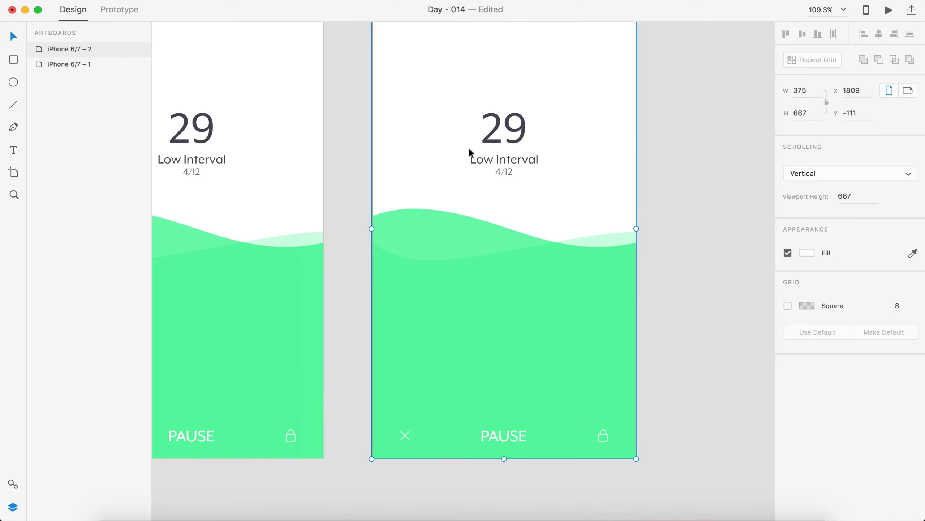
pyautogui.click(500, 132)
pyautogui.doubleClick(501, 131)
pyautogui.write('34')
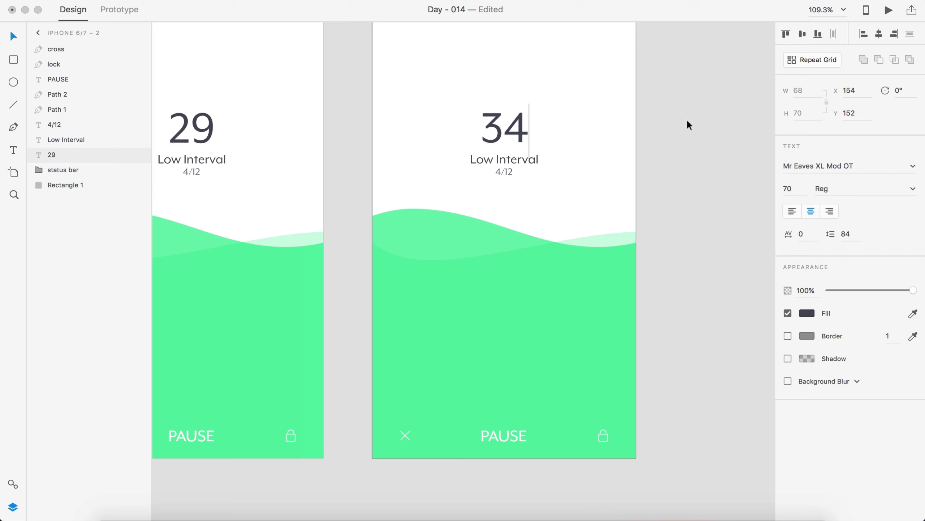
pyautogui.press('Escape')
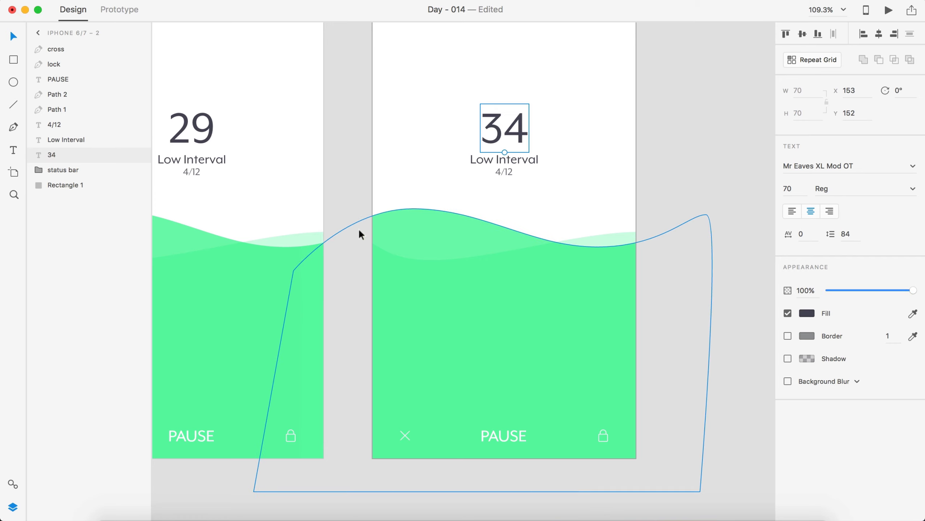
# Step: Stretch both waves on the second artboard upward together so their top reaches about Y 264
pyautogui.scroll(-2, 699, 292)
pyautogui.moveTo(714, 302); pyautogui.dragTo(513, 251)
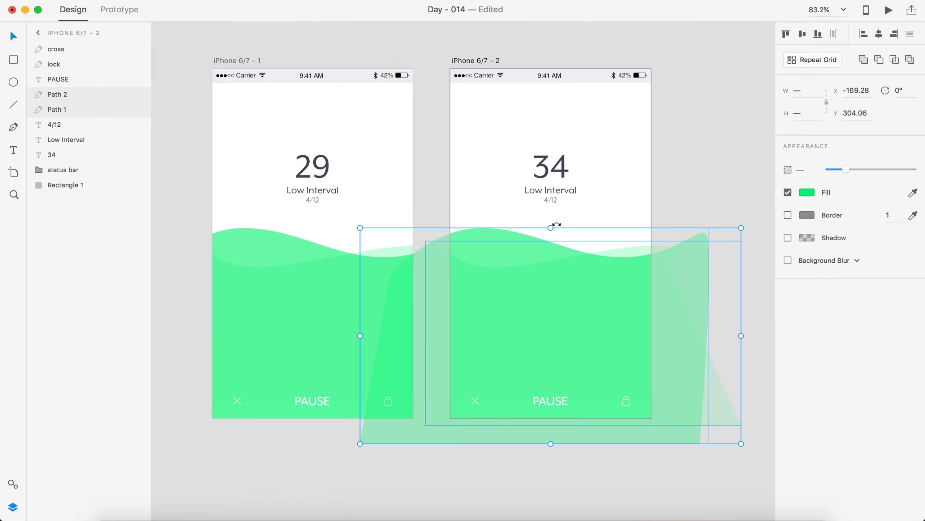
pyautogui.moveTo(566, 284); pyautogui.dragTo(569, 287)
pyautogui.moveTo(552, 222); pyautogui.dragTo(552, 207)
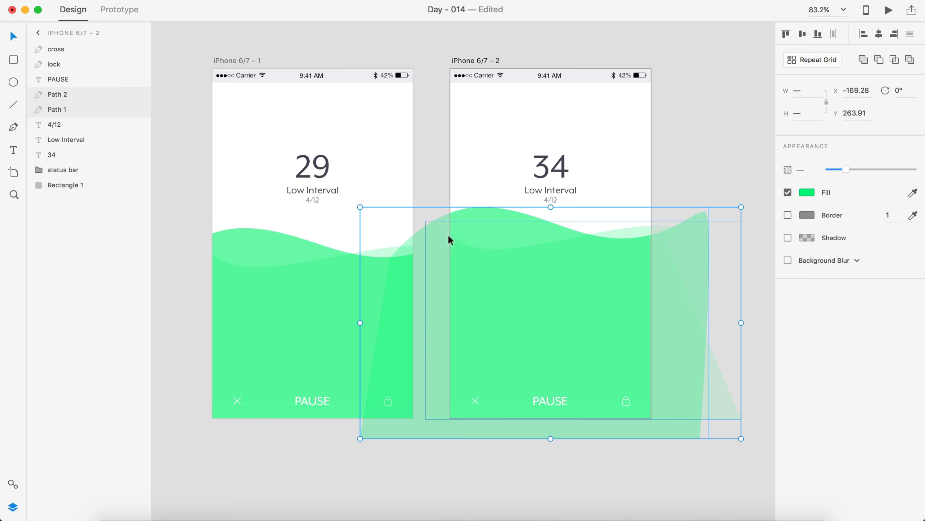
pyautogui.click(702, 145)
# Step: Change the second artboard's interval label to "High Interval", centre-align its text and centre it beneath the countdown
pyautogui.scroll(5, 556, 187)
pyautogui.doubleClick(328, 141)
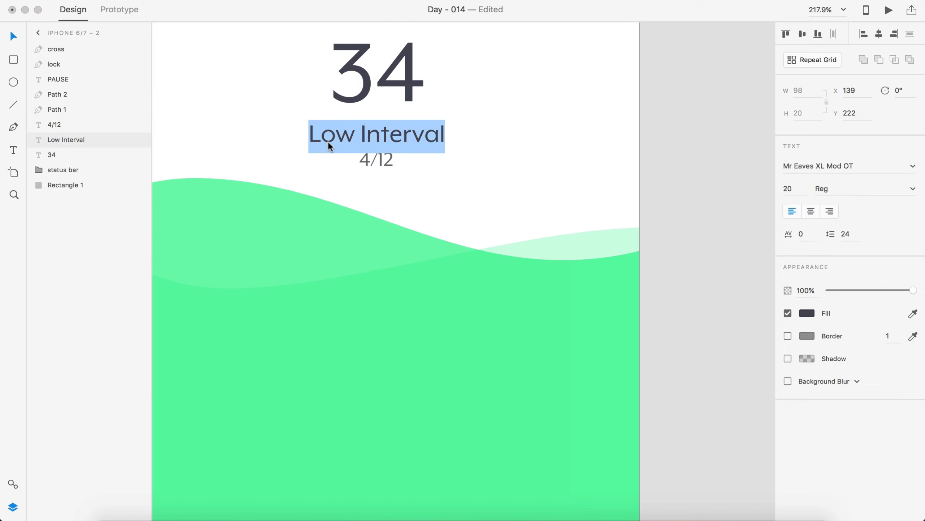
pyautogui.moveTo(349, 136); pyautogui.dragTo(289, 140)
pyautogui.write('Hig')
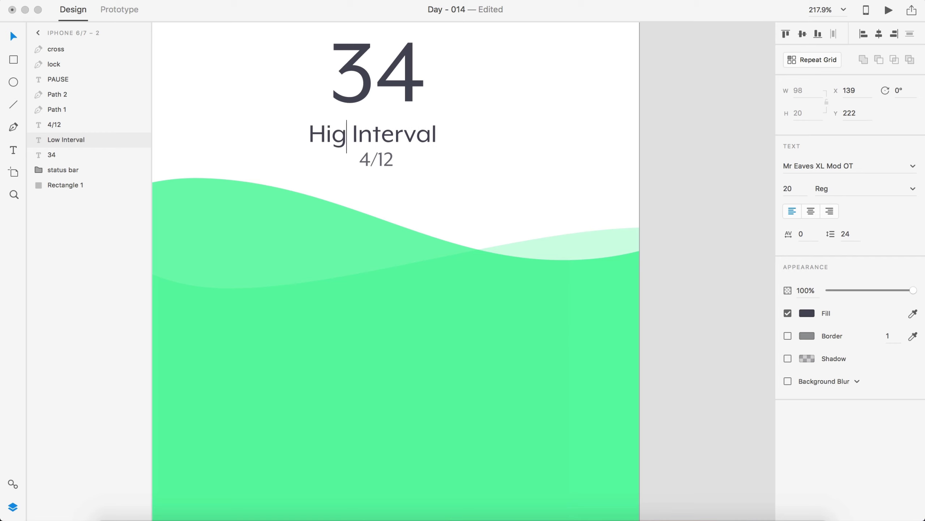
pyautogui.write('h')
pyautogui.click(13, 36)
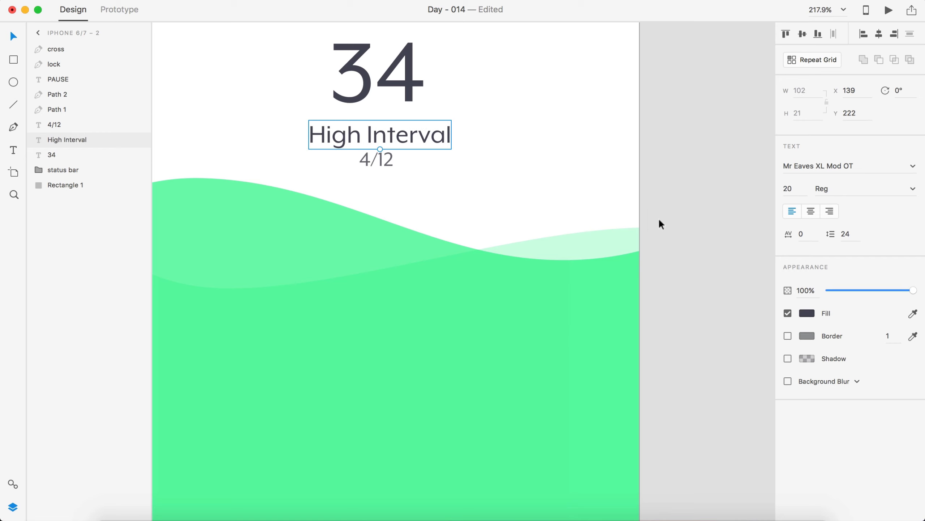
pyautogui.click(812, 211)
pyautogui.moveTo(384, 132); pyautogui.dragTo(379, 128)
# Step: Centre-align the text of the Low Interval label on the first artboard and keep it centred under the countdown
pyautogui.hscroll(-10, 365, 306)
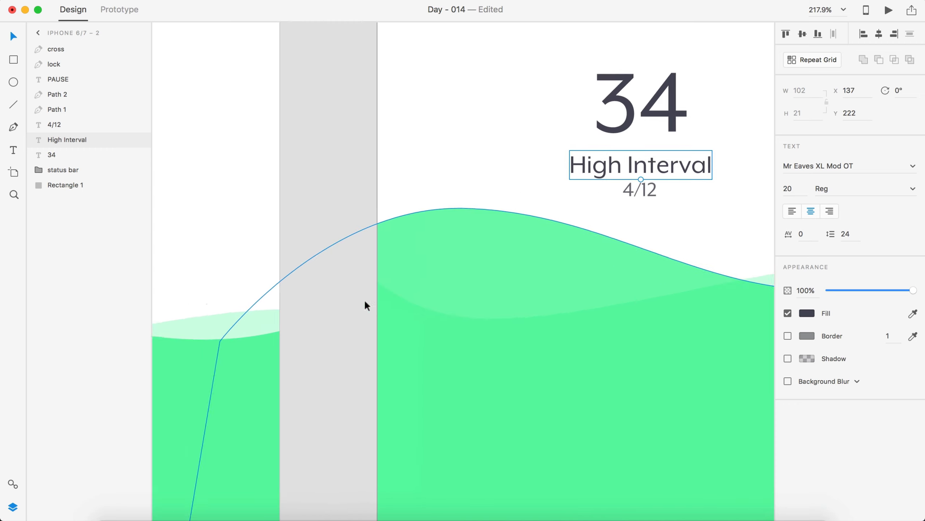
pyautogui.hscroll(-8, 365, 306)
pyautogui.click(258, 172)
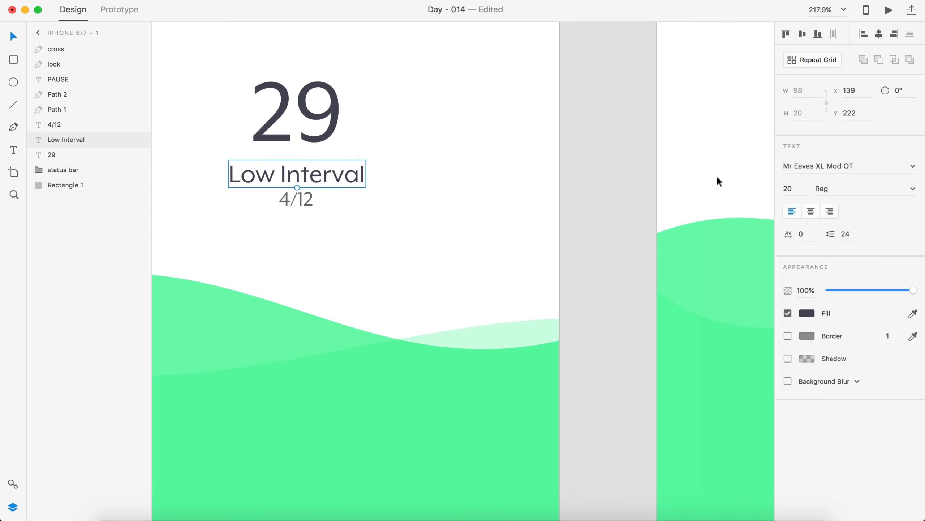
pyautogui.click(805, 212)
pyautogui.moveTo(322, 179); pyautogui.dragTo(322, 182)
pyautogui.click(620, 136)
# Step: Fill both wave shapes on the second artboard with the saved red swatch
pyautogui.scroll(-5, 619, 137)
pyautogui.hscroll(10, 619, 137)
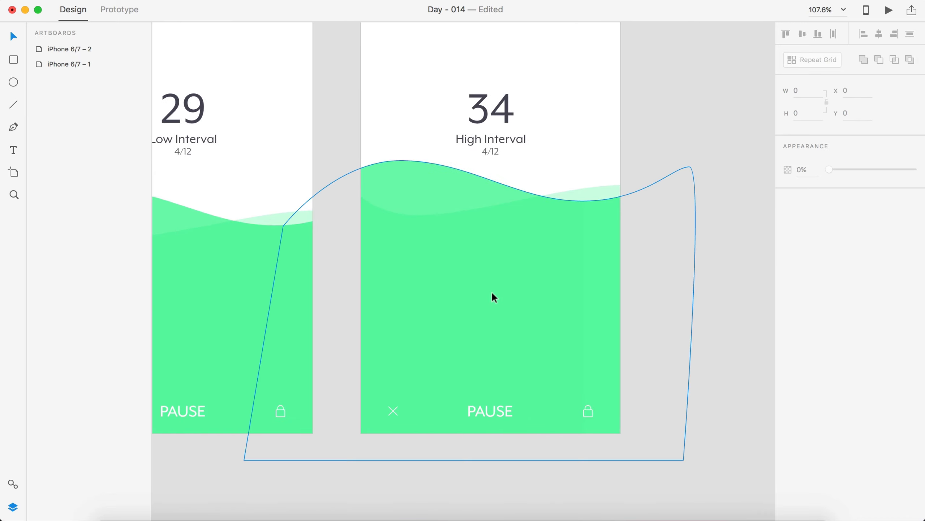
pyautogui.click(493, 294)
pyautogui.click(808, 196)
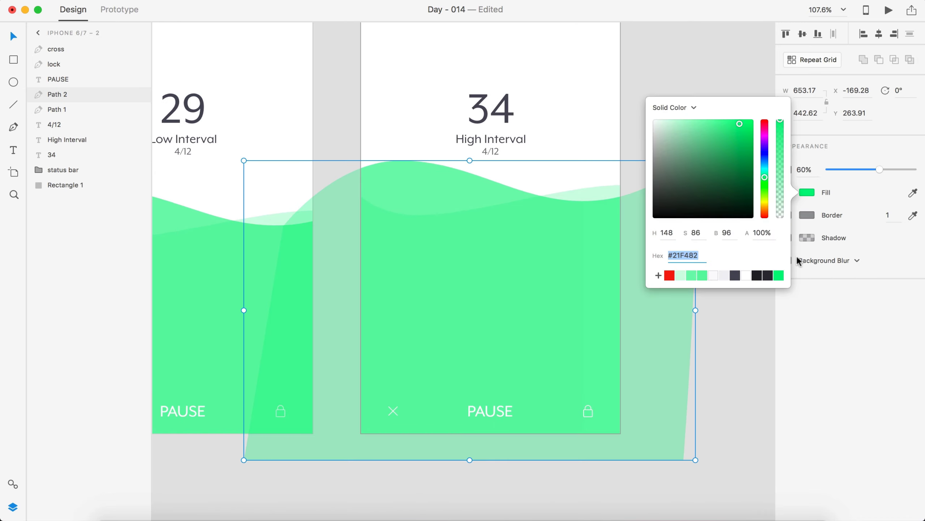
pyautogui.click(669, 275)
pyautogui.click(593, 194)
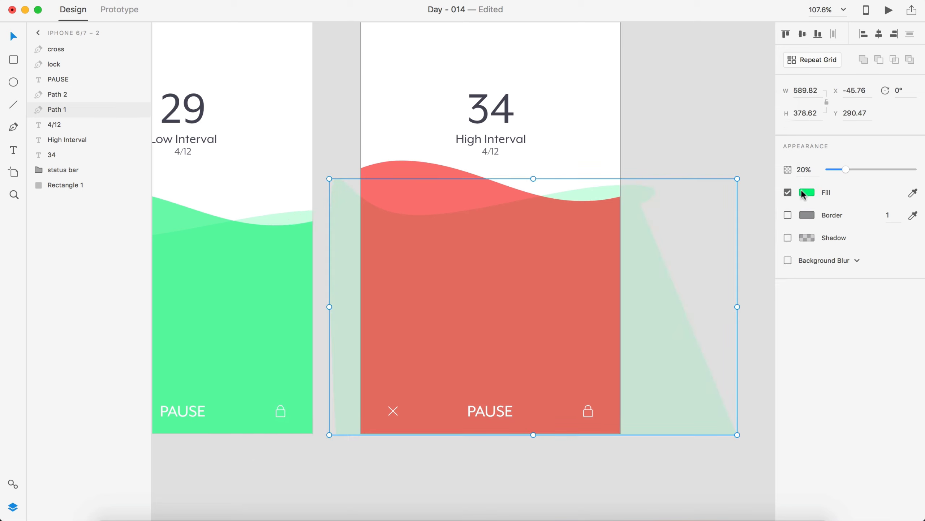
pyautogui.click(805, 192)
pyautogui.click(669, 274)
pyautogui.click(638, 66)
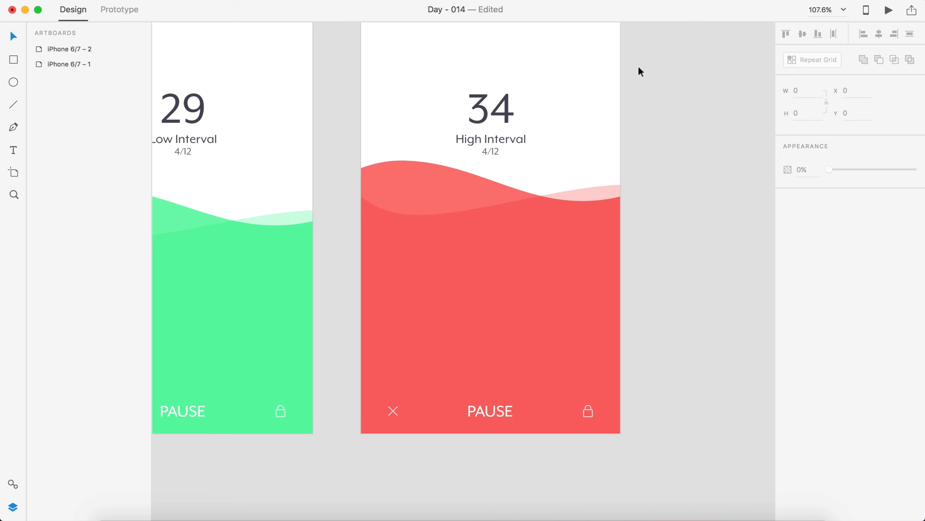
# Step: Change the interval counter under the High Interval label on the second artboard to "6/12"
pyautogui.scroll(-3, 635, 78)
pyautogui.hscroll(-2, 634, 78)
pyautogui.scroll(1, 634, 78)
pyautogui.scroll(5, 599, 184)
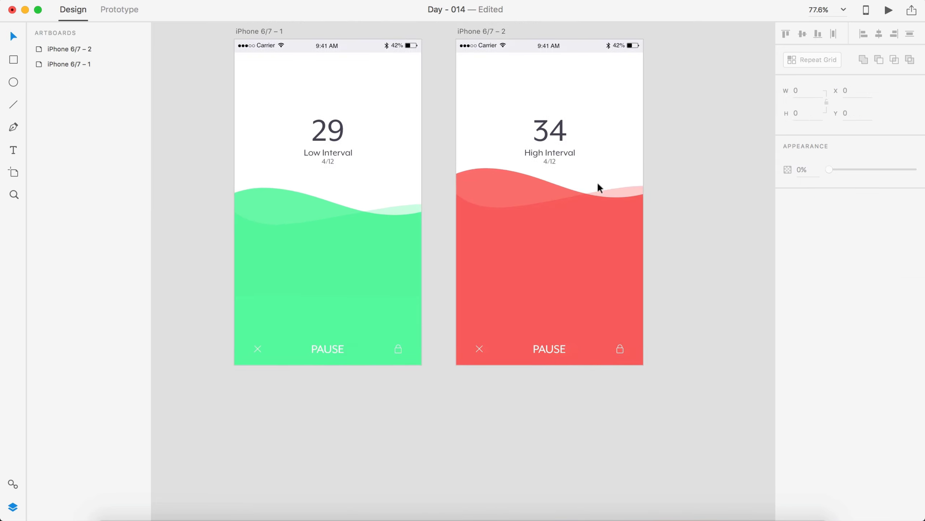
pyautogui.scroll(-3, 574, 249)
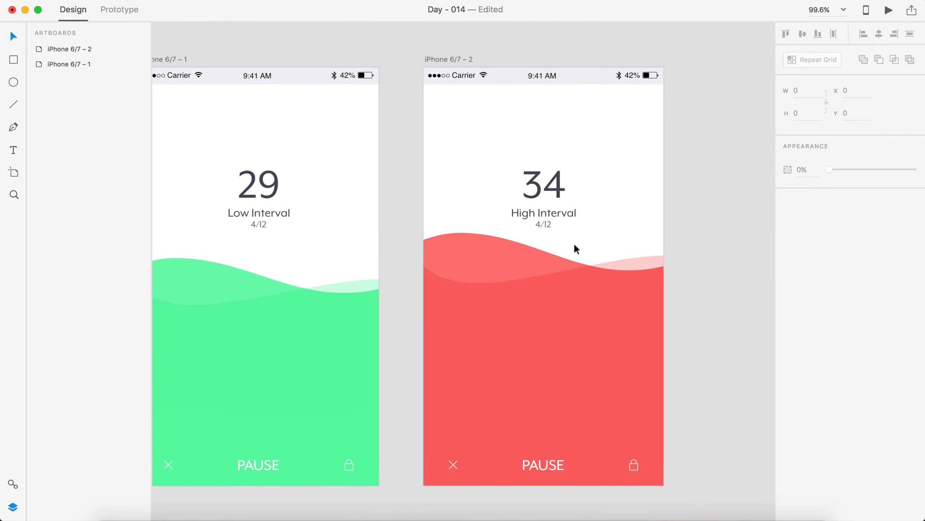
pyautogui.scroll(3, 574, 249)
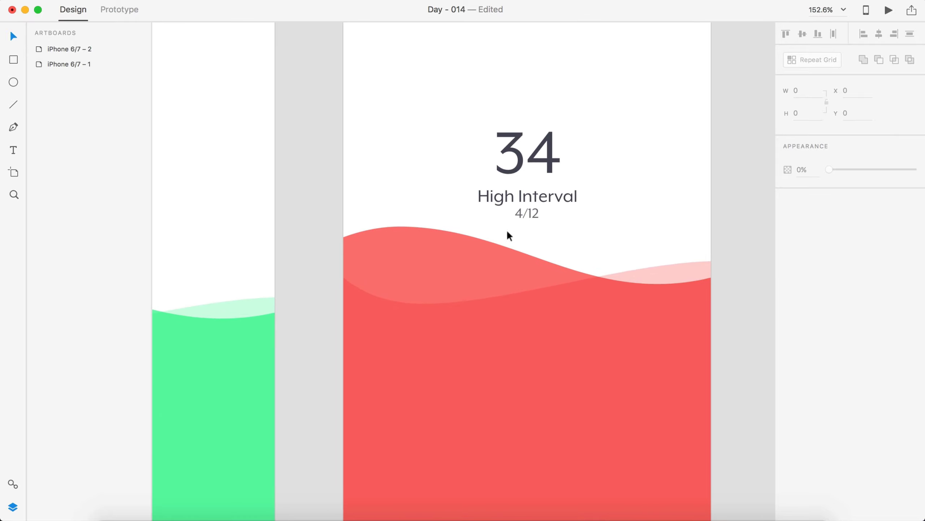
pyautogui.scroll(6, 519, 217)
pyautogui.doubleClick(522, 212)
pyautogui.click(524, 207)
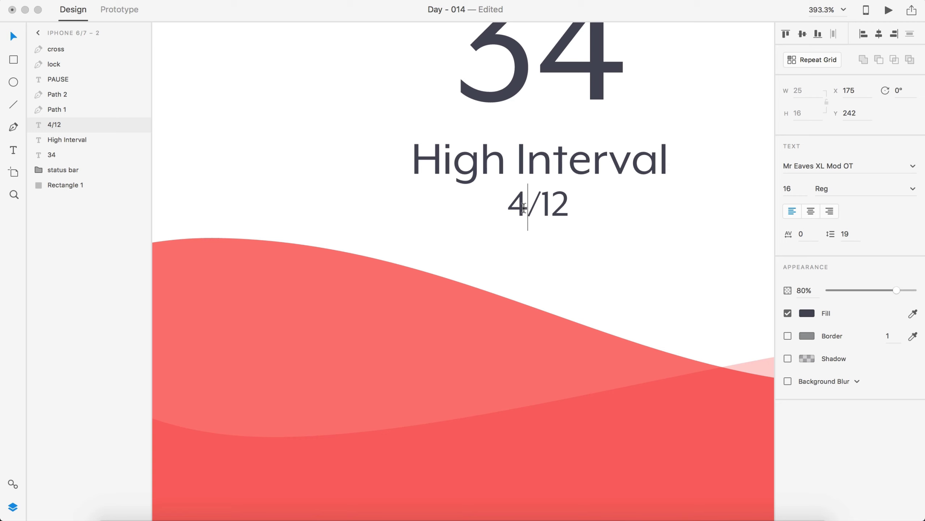
pyautogui.press('BackSpace')
pyautogui.write('6')
pyautogui.press('Escape')
pyautogui.scroll(-5, 212, 131)
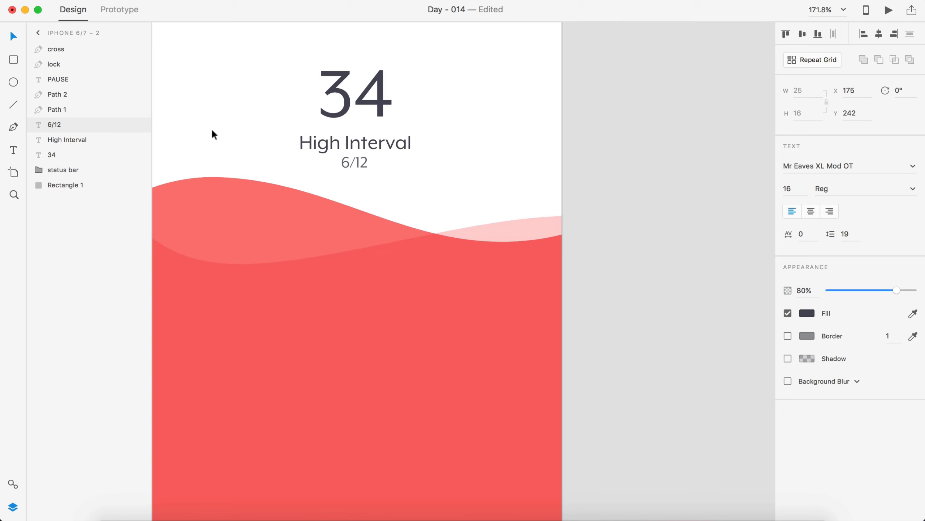
pyautogui.click(646, 150)
# Step: Try to flatten the front red wave on the second artboard by moving its crest down and to the right
pyautogui.hscroll(-5, 647, 151)
pyautogui.hscroll(-2, 576, 193)
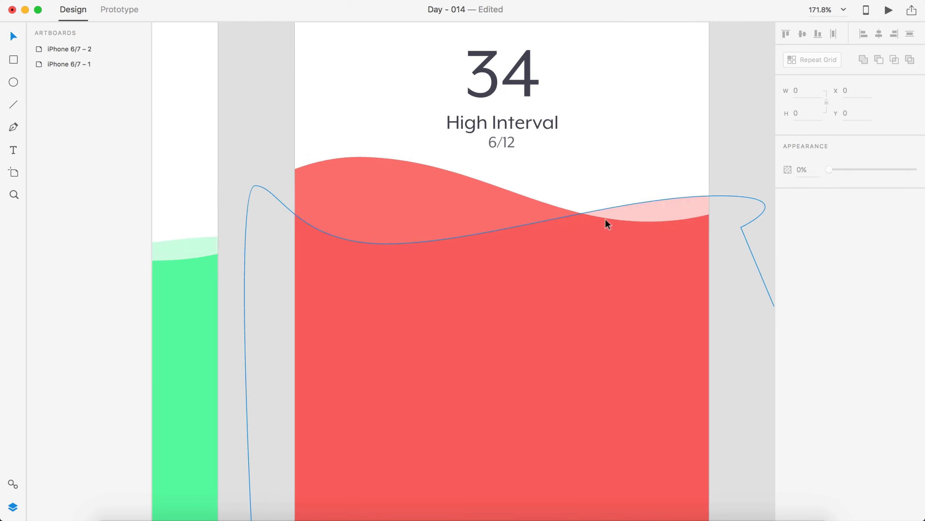
pyautogui.click(437, 201)
pyautogui.press('a')
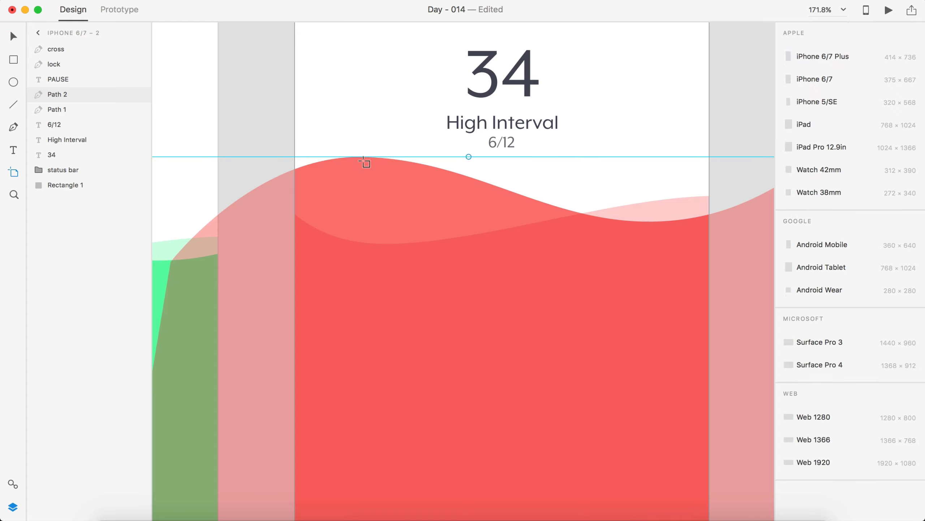
pyautogui.press('v')
pyautogui.doubleClick(382, 188)
pyautogui.moveTo(361, 157); pyautogui.dragTo(457, 213)
pyautogui.moveTo(647, 221); pyautogui.dragTo(708, 159)
pyautogui.press('super+z')
pyautogui.press('Escape')
pyautogui.press('Escape')
pyautogui.hscroll(3, 573, 240)
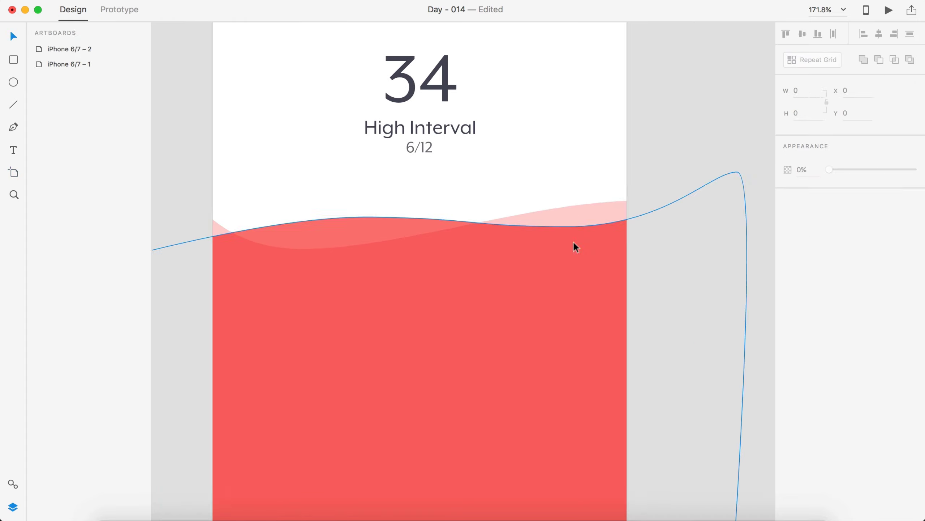
# Step: Try moving the pale rear wave's crest inward from the second artboard's right edge and its trough slightly left
pyautogui.doubleClick(601, 213)
pyautogui.moveTo(633, 202); pyautogui.dragTo(479, 201)
pyautogui.moveTo(310, 250); pyautogui.dragTo(265, 247)
pyautogui.scroll(-5, 574, 92)
pyautogui.click(699, 113)
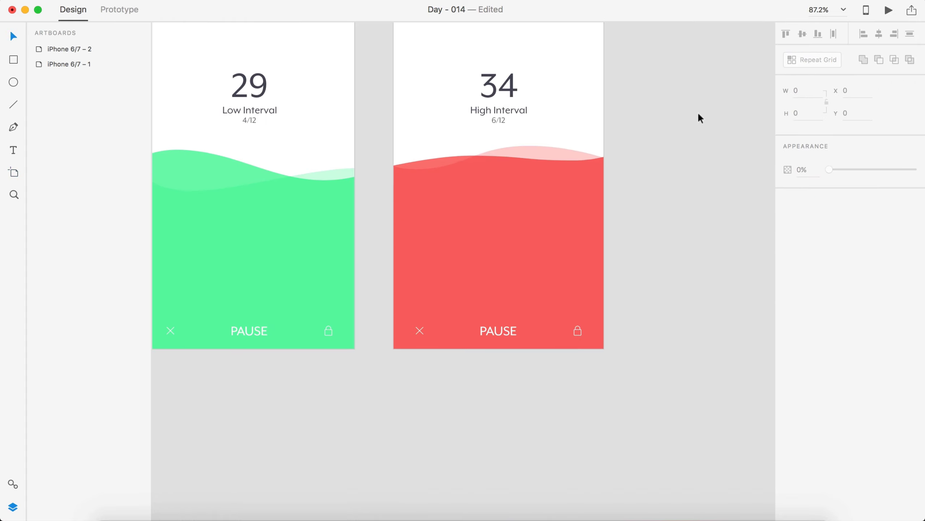
# Step: Try raising the front red wave's trough, and undo the recent reshaping of both red waves
pyautogui.doubleClick(592, 171)
pyautogui.moveTo(572, 161); pyautogui.dragTo(591, 129)
pyautogui.press('super+z')
pyautogui.press('super+z')
pyautogui.press('super+z')
pyautogui.press('super+z')
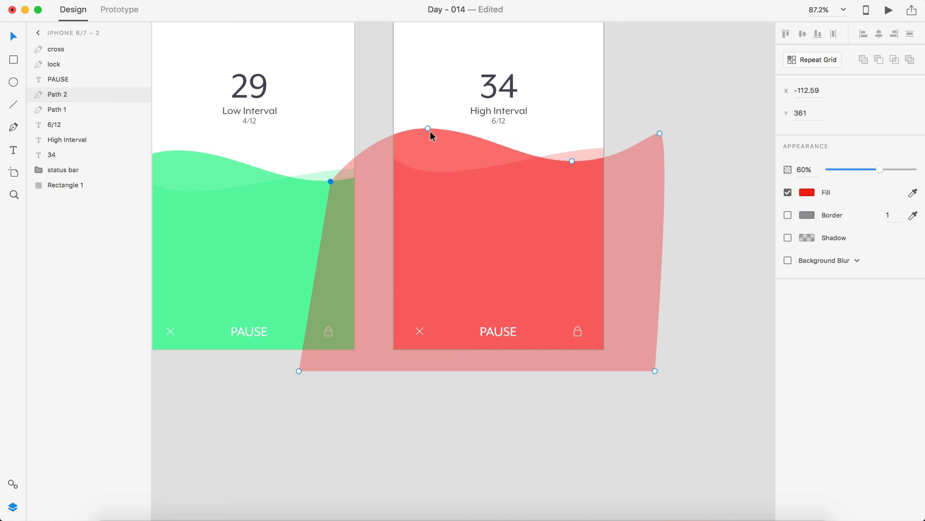
# Step: Lower the front red wave's crest and slightly raise the pale rear wave at the second artboard's right edge
pyautogui.doubleClick(537, 158)
pyautogui.moveTo(428, 129); pyautogui.dragTo(438, 164)
pyautogui.moveTo(609, 148); pyautogui.dragTo(607, 140)
pyautogui.click(649, 115)
pyautogui.hscroll(-3, 649, 115)
pyautogui.doubleClick(645, 188)
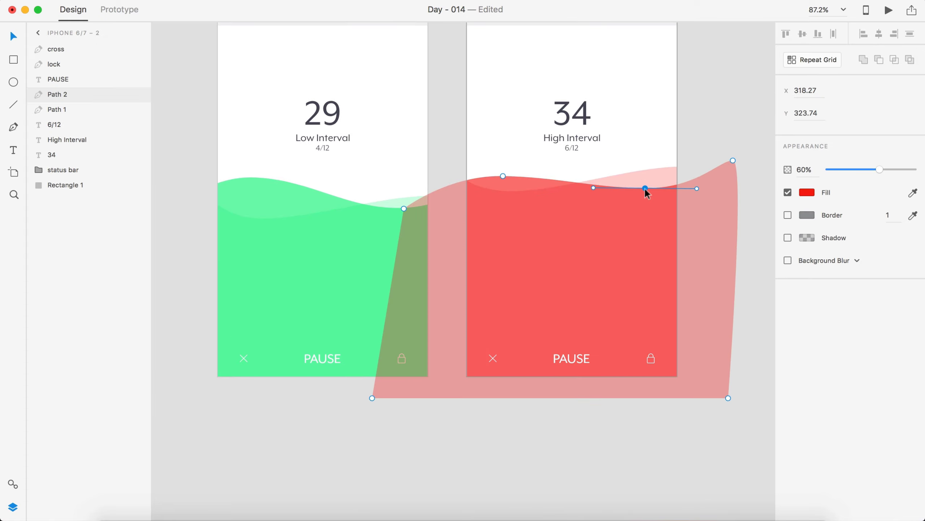
pyautogui.click(649, 153)
# Step: Move the pale rear wave's crest inward and lower it, and lower the front red wave's trough
pyautogui.hscroll(3, 634, 171)
pyautogui.doubleClick(623, 186)
pyautogui.moveTo(625, 186); pyautogui.dragTo(571, 194)
pyautogui.moveTo(640, 211); pyautogui.dragTo(665, 227)
pyautogui.moveTo(570, 194); pyautogui.dragTo(599, 206)
pyautogui.click(459, 239)
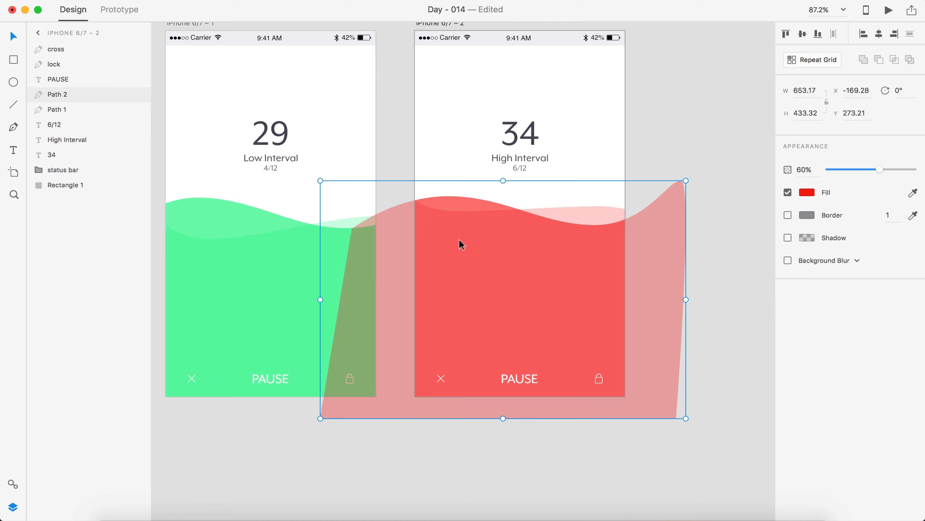
# Step: Shift the pale rear wave's trough on the second artboard slightly down and to the right
pyautogui.doubleClick(583, 215)
pyautogui.moveTo(458, 211)
pyautogui.mouseDown()
pyautogui.moveTo(456, 233)
pyautogui.moveTo(469, 219)
pyautogui.mouseUp()
pyautogui.click(699, 180)
# Step: Lower the front red wave's trough slightly and bring its outer right anchor point down
pyautogui.hscroll(2, 699, 180)
pyautogui.doubleClick(561, 254)
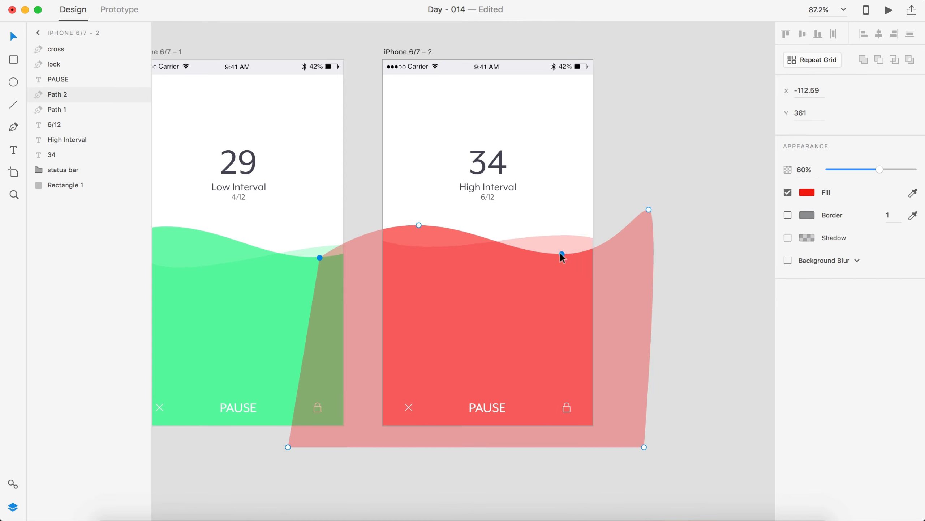
pyautogui.moveTo(561, 254); pyautogui.dragTo(561, 263)
pyautogui.moveTo(649, 210); pyautogui.dragTo(650, 257)
pyautogui.click(662, 207)
# Step: Flip the front red wave horizontally and fit it back over the second artboard with its crest at the right edge
pyautogui.scroll(-3, 661, 210)
pyautogui.click(493, 268)
pyautogui.moveTo(655, 307); pyautogui.dragTo(124, 308)
pyautogui.moveTo(215, 314); pyautogui.dragTo(509, 309)
pyautogui.moveTo(671, 299); pyautogui.dragTo(692, 295)
pyautogui.moveTo(419, 276); pyautogui.dragTo(435, 271)
pyautogui.scroll(2, 619, 241)
pyautogui.moveTo(552, 270); pyautogui.dragTo(556, 275)
# Step: Flip the pale rear wave horizontally and fit it back over the second artboard
pyautogui.click(459, 238)
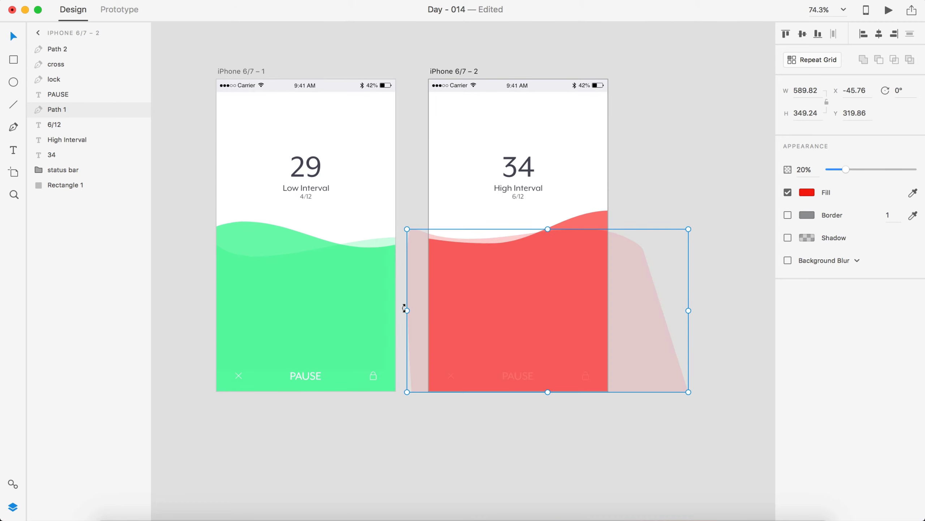
pyautogui.moveTo(407, 310); pyautogui.dragTo(922, 310)
pyautogui.moveTo(728, 321); pyautogui.dragTo(411, 320)
pyautogui.moveTo(608, 302); pyautogui.dragTo(666, 302)
pyautogui.moveTo(638, 299); pyautogui.dragTo(607, 319)
pyautogui.click(690, 218)
# Step: Lower the pale rear wave's trough point to about X 295, Y 372
pyautogui.doubleClick(447, 238)
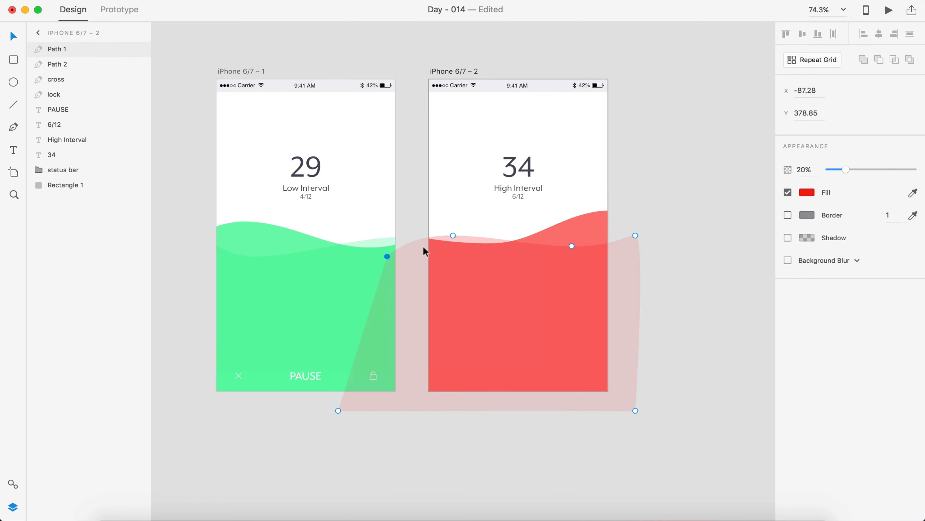
pyautogui.press('super+z')
pyautogui.press('super+z')
pyautogui.press('super+z')
pyautogui.press('super+shift+z')
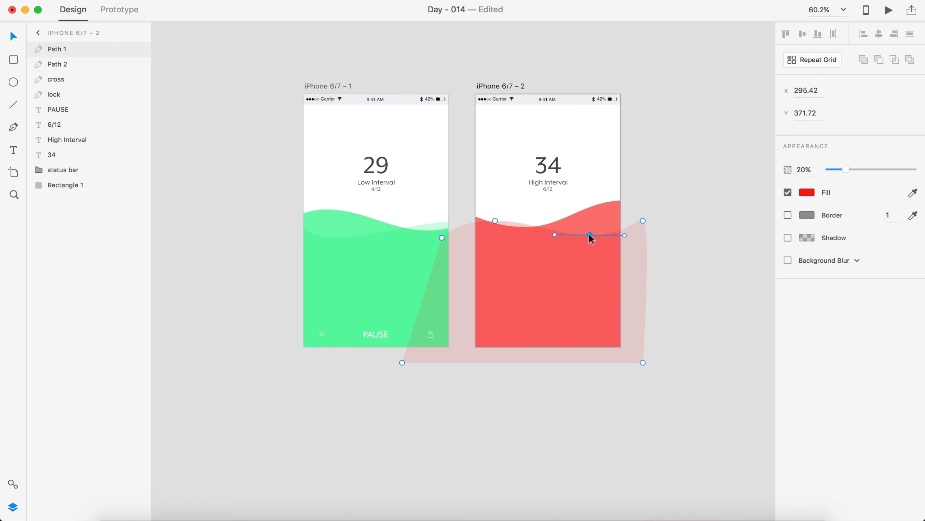
# Step: Send both red waves to the back so they sit behind the cross, PAUSE label and lock
pyautogui.press('super+z')
pyautogui.press('super+z')
pyautogui.press('super+z')
pyautogui.press('super+z')
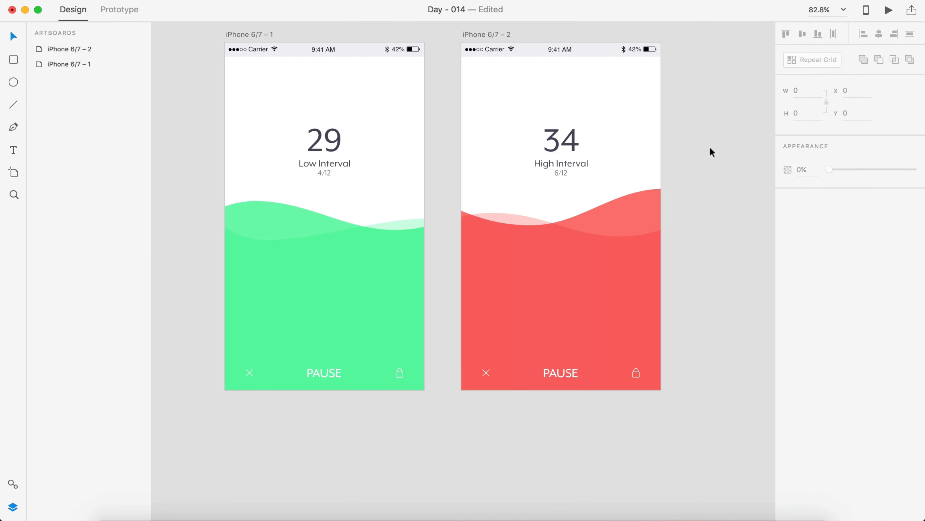
# Step: Select both red waves on the second artboard and nudge them up together to Y 274.4
pyautogui.scroll(2, 710, 148)
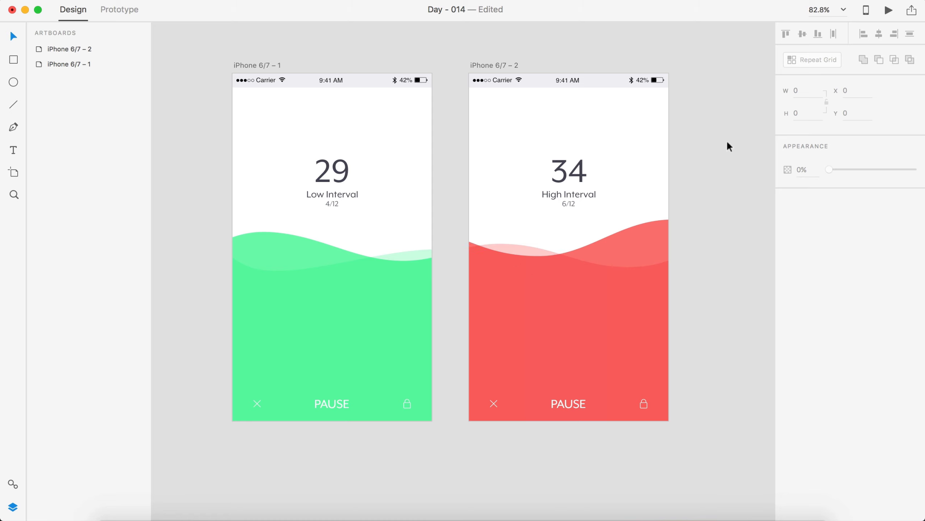
pyautogui.moveTo(724, 189); pyautogui.dragTo(533, 290)
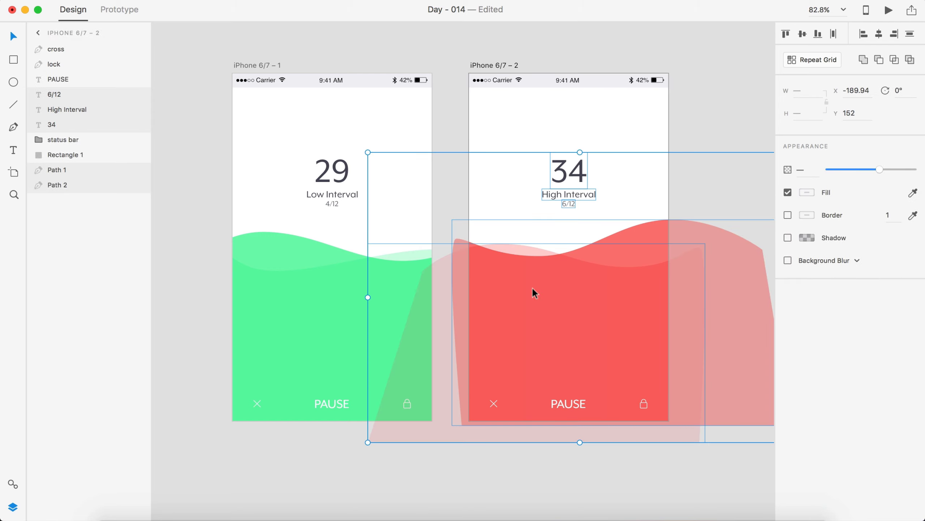
pyautogui.click(699, 125)
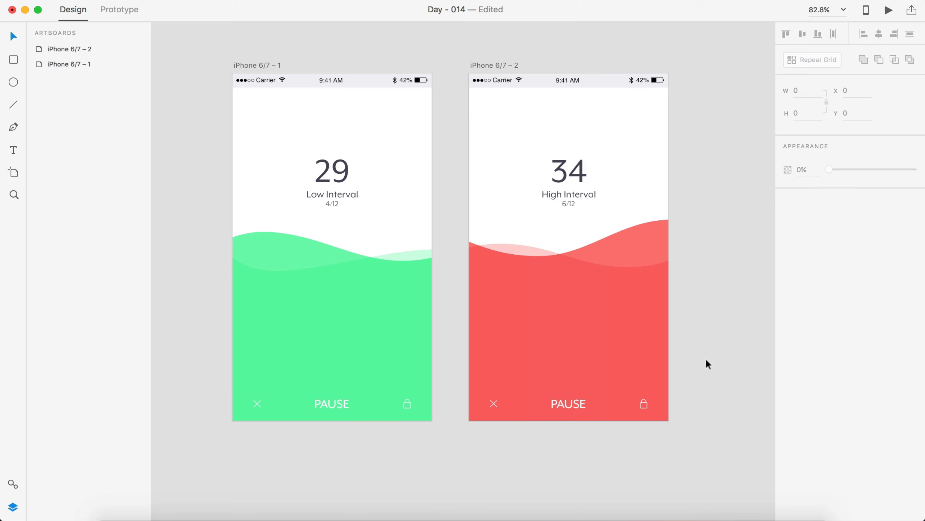
pyautogui.moveTo(724, 235); pyautogui.dragTo(610, 273)
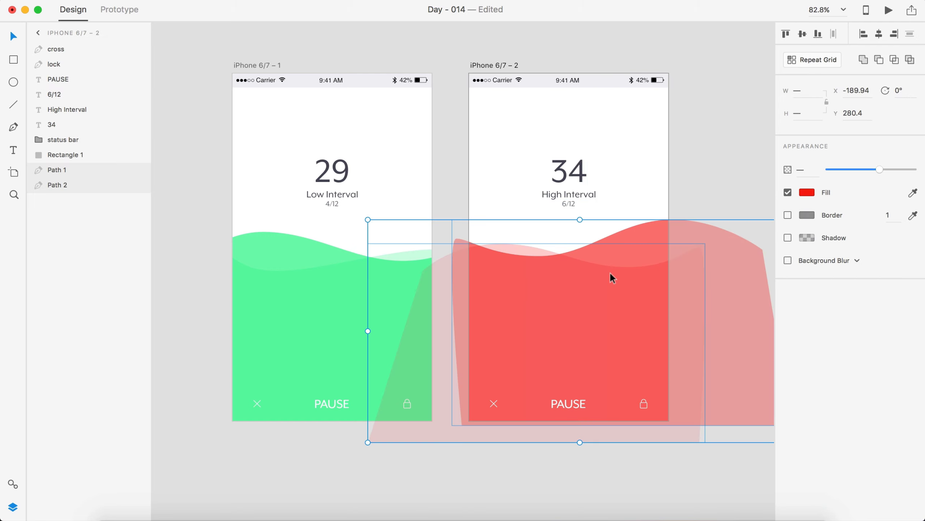
pyautogui.press('Up')
pyautogui.press('Up')
pyautogui.press('Up')
pyautogui.press('Up')
pyautogui.press('Up')
pyautogui.press('Up')
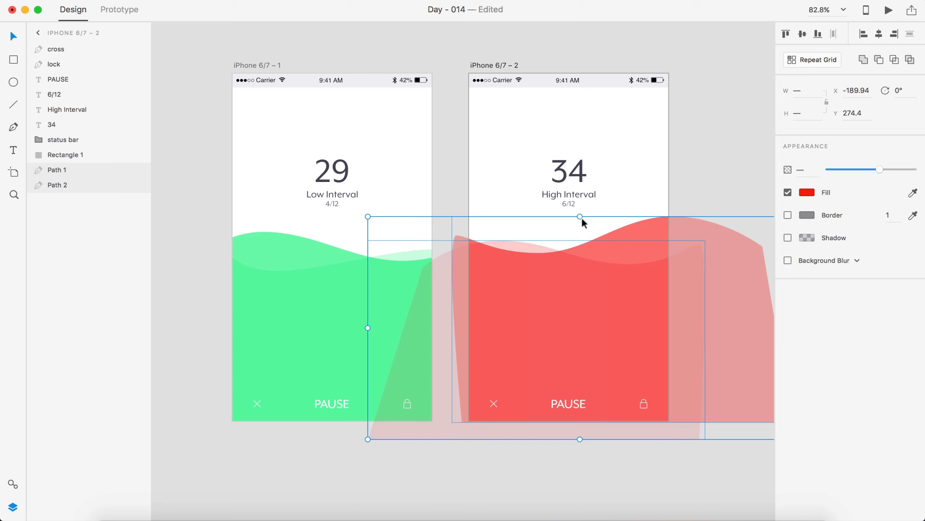
# Step: Stretch both red waves upward together so the front crest reaches about the height of the interval counter
pyautogui.moveTo(580, 217); pyautogui.dragTo(582, 197)
pyautogui.click(711, 143)
pyautogui.hscroll(3, 711, 143)
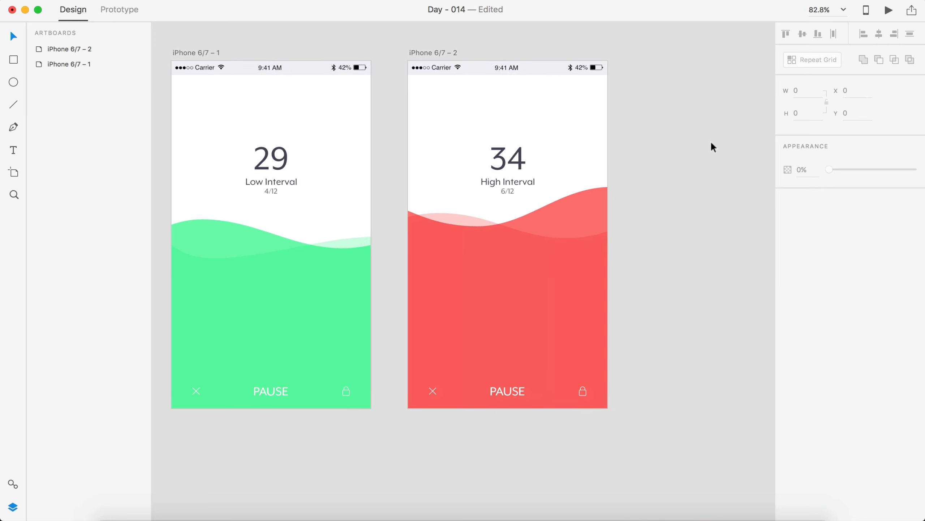
pyautogui.hscroll(-3, 713, 147)
pyautogui.hscroll(-5, 712, 145)
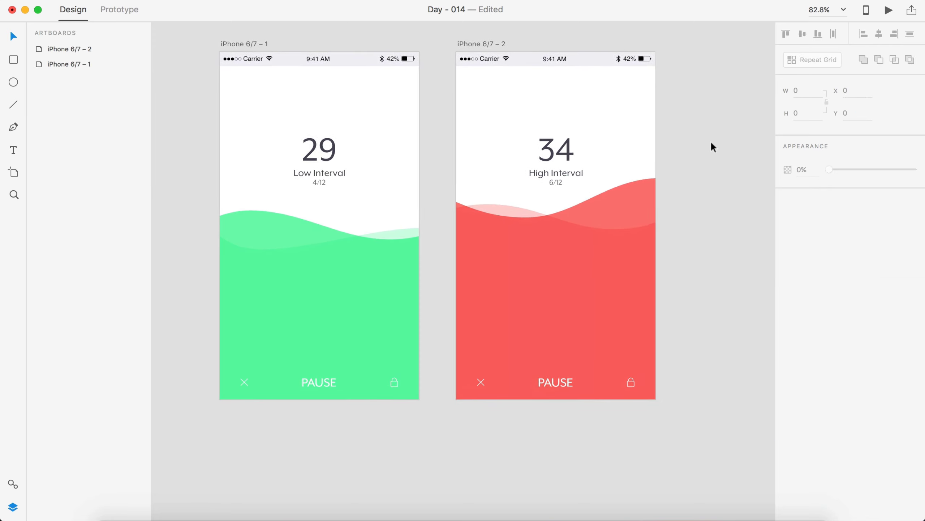